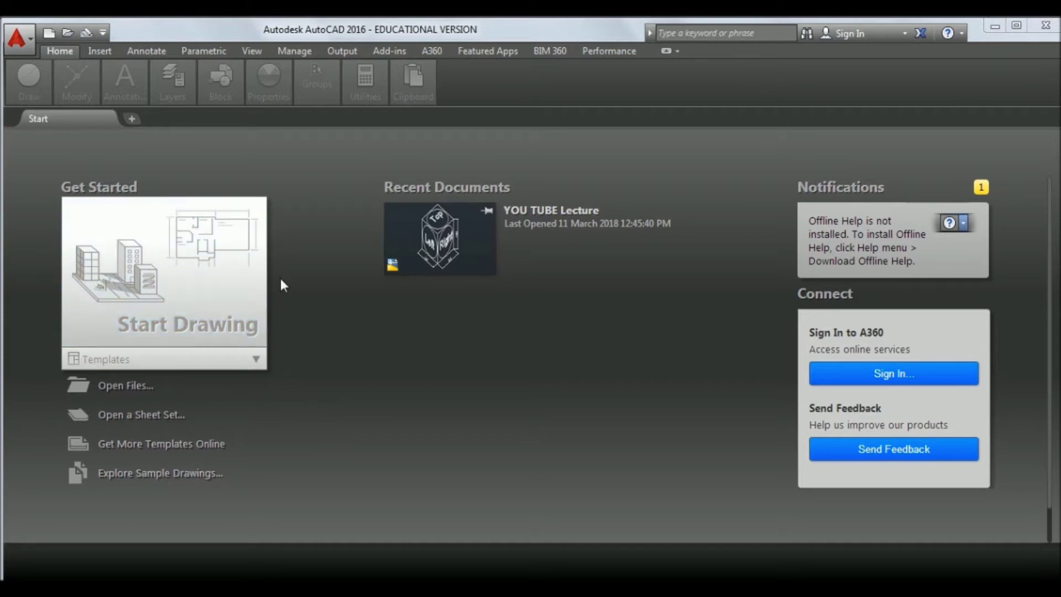
Open a new blank Drawing1 from the Start tab's Start Drawing tile
{"action": "left_click", "coordinate": [227, 290]}
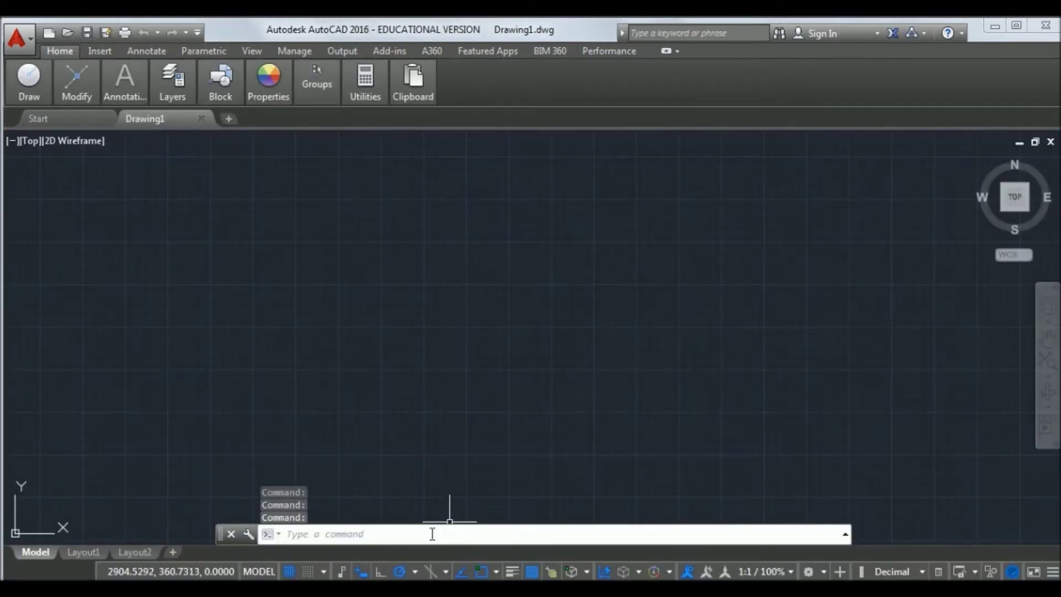
Use UNITS to set the drawing's insertion scale to Millimeters
{"action": "type", "text": "uni"}
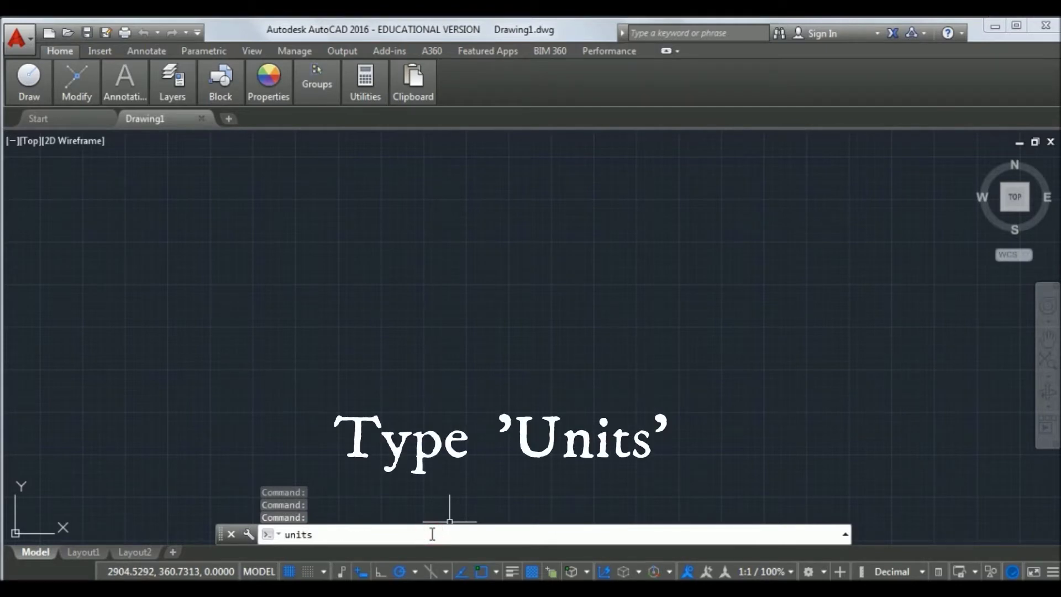
{"action": "type", "text": "ts"}
{"action": "key", "text": "Return"}
{"action": "left_click", "coordinate": [440, 318]}
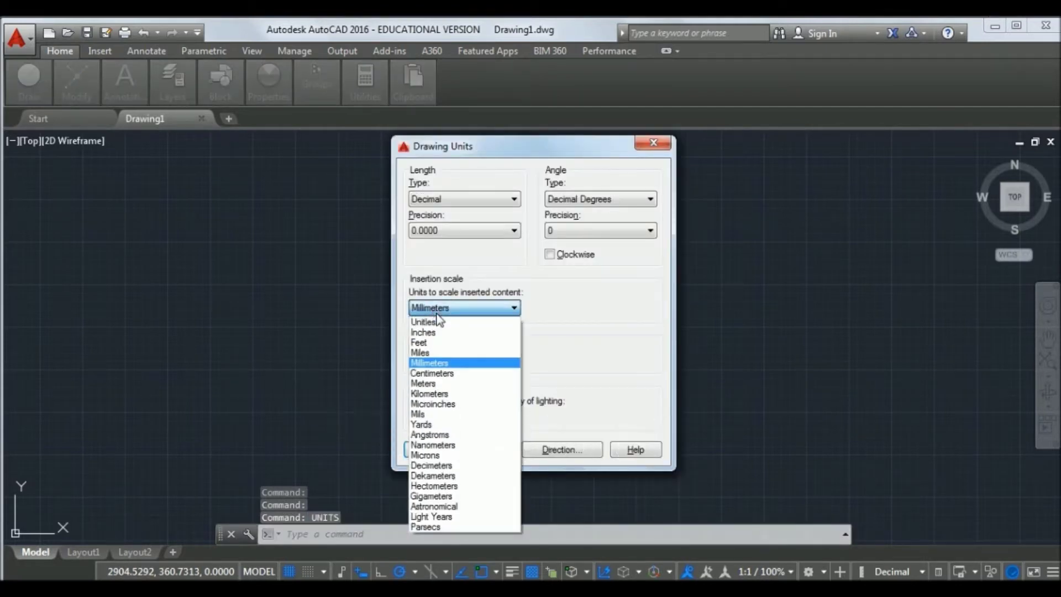
{"action": "left_click", "coordinate": [431, 359]}
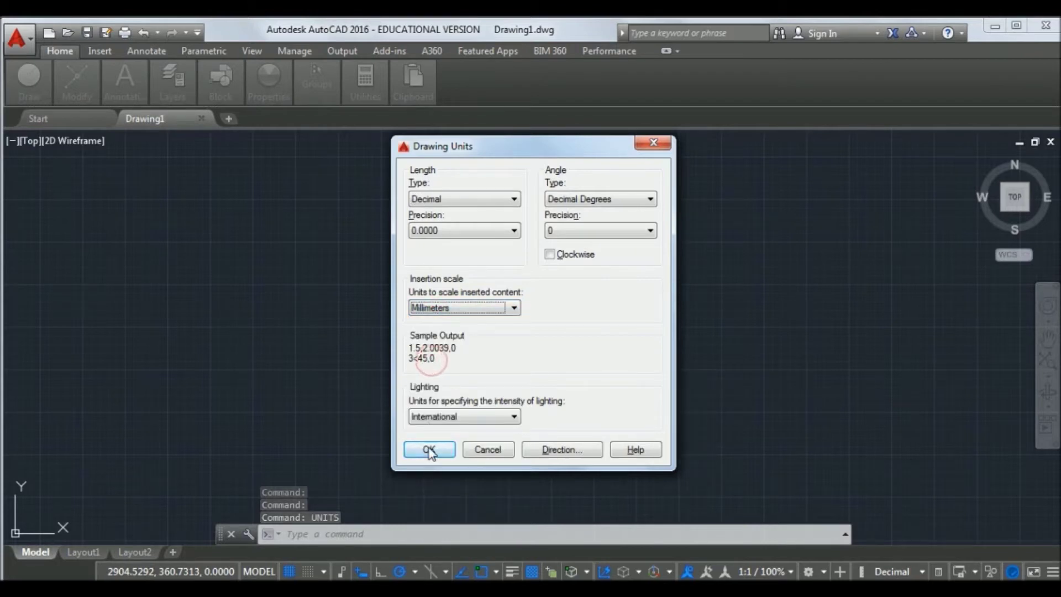
{"action": "left_click", "coordinate": [429, 447]}
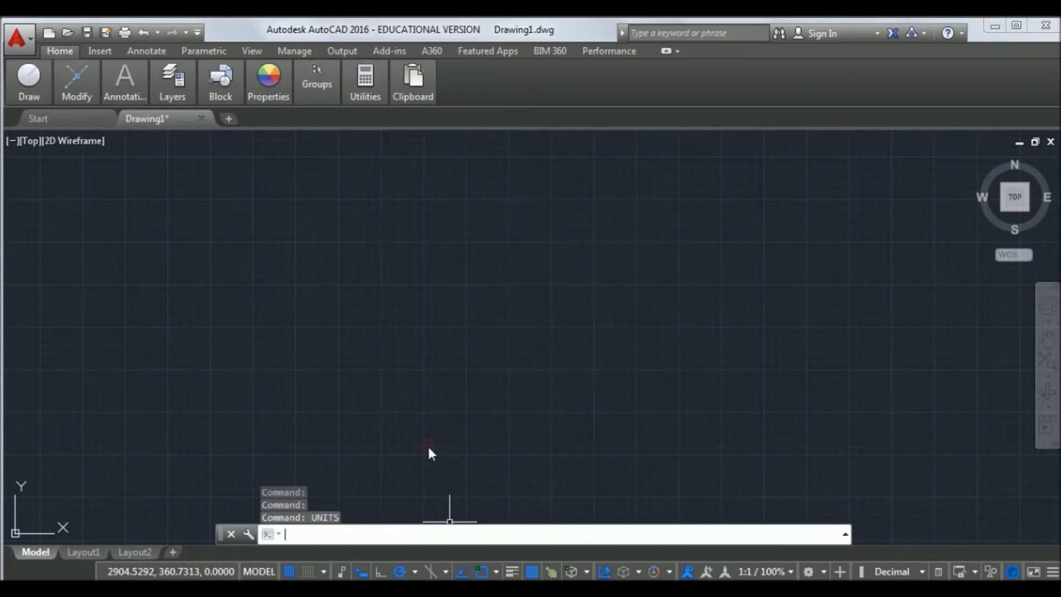
Switch on isometric drafting and cycle the isoplanes with F5 until Isoplane Right is current
{"action": "left_click", "coordinate": [432, 572]}
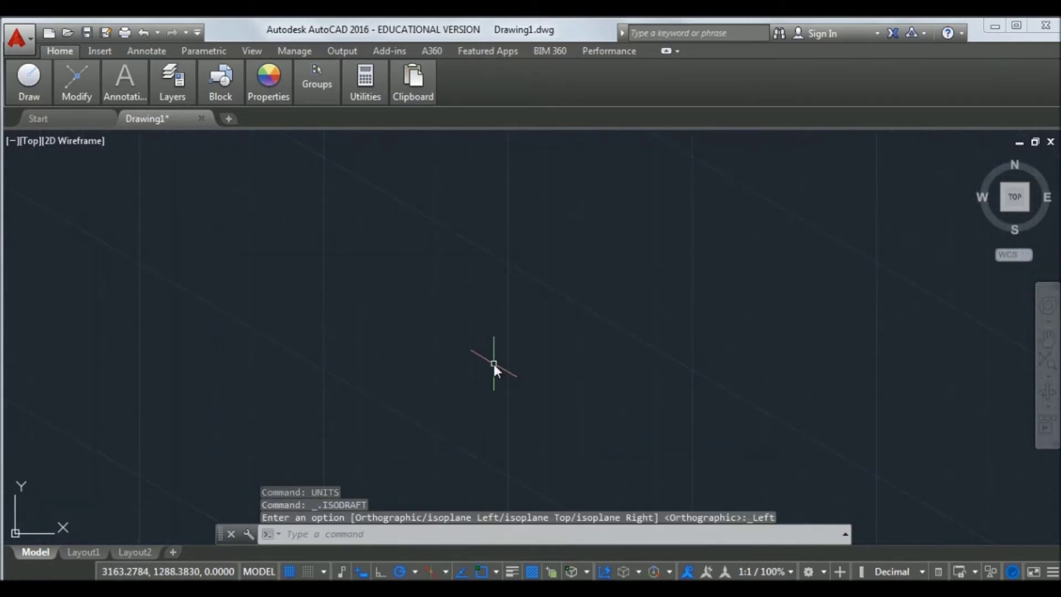
{"action": "key", "text": "F5"}
{"action": "key", "text": "F5"}
{"action": "key", "text": "F5"}
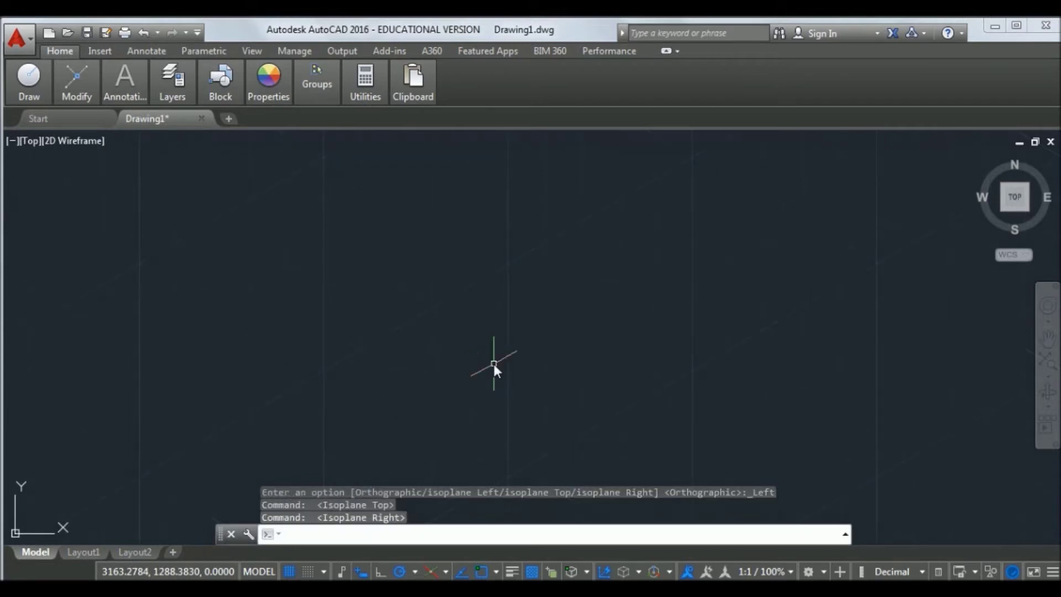
{"action": "key", "text": "F5"}
{"action": "key", "text": "F5"}
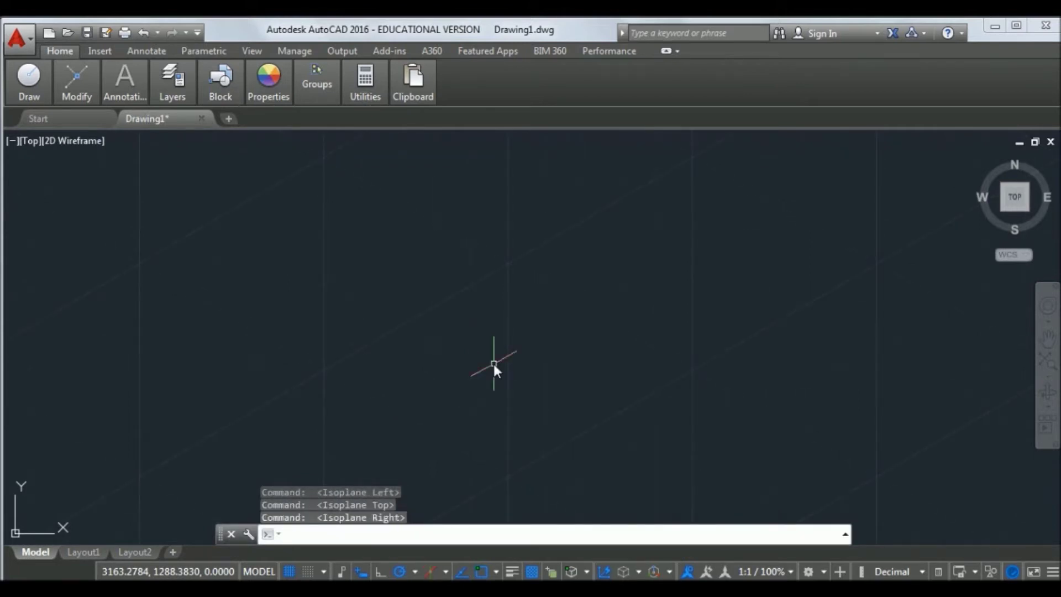
{"action": "key", "text": "F5"}
{"action": "left_click", "coordinate": [493, 363]}
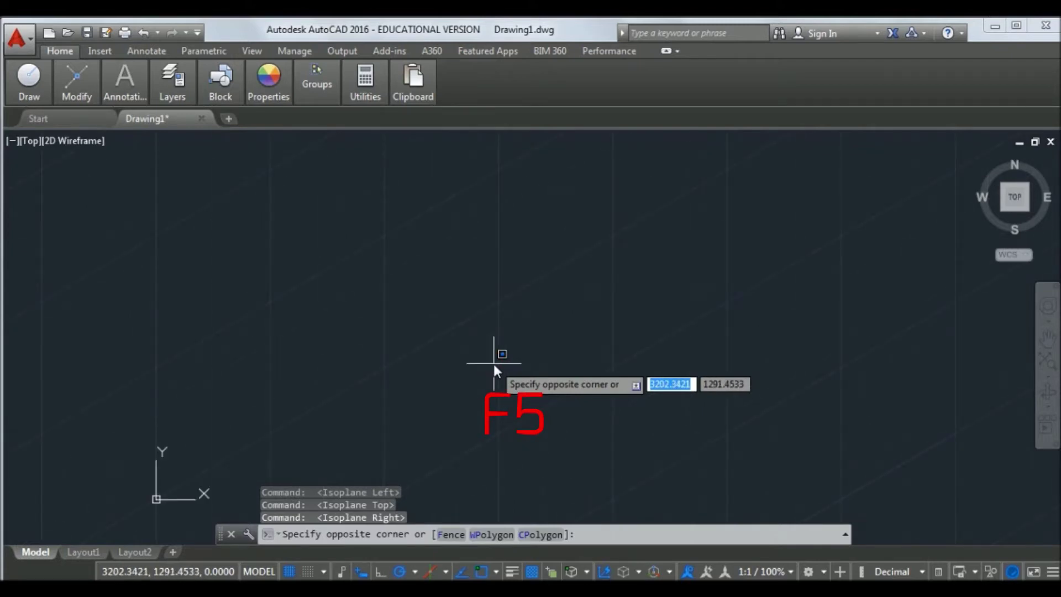
{"action": "key", "text": "F5"}
{"action": "key", "text": "F5"}
{"action": "key", "text": "F5"}
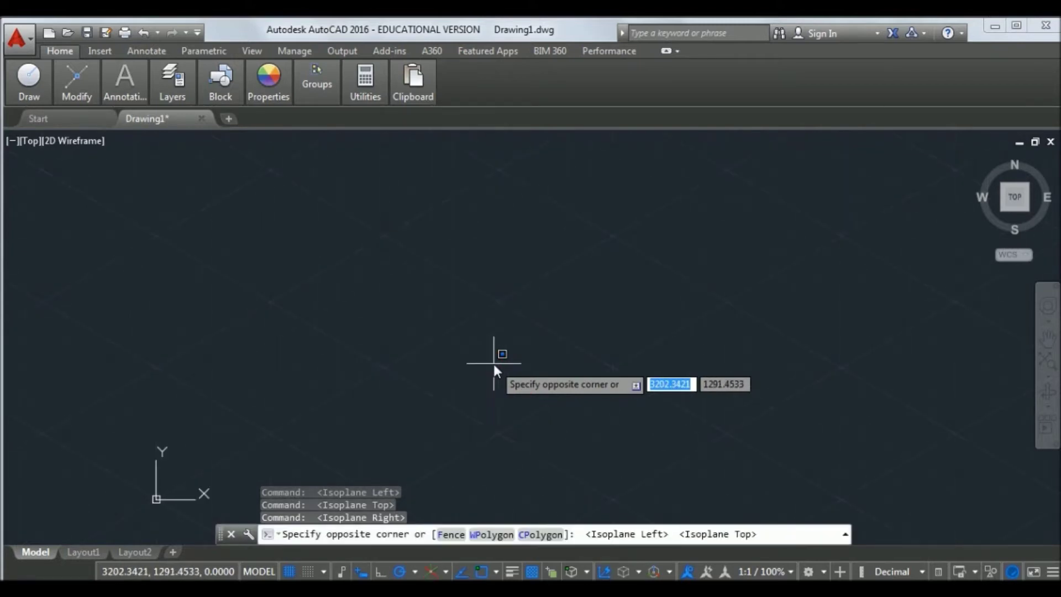
{"action": "key", "text": "F5"}
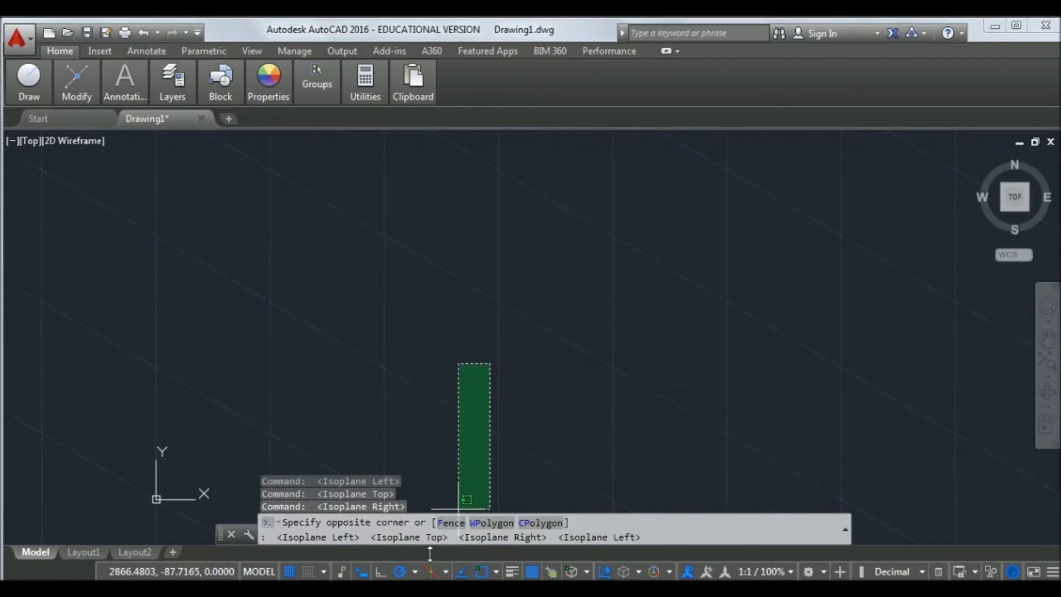
{"action": "left_click", "coordinate": [427, 571]}
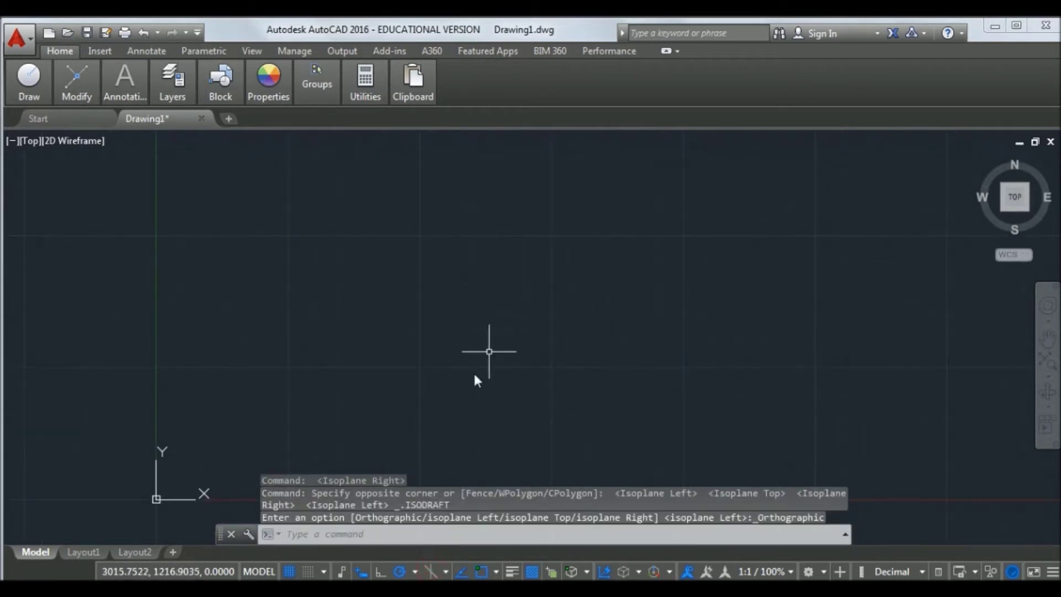
{"action": "key", "text": "F5"}
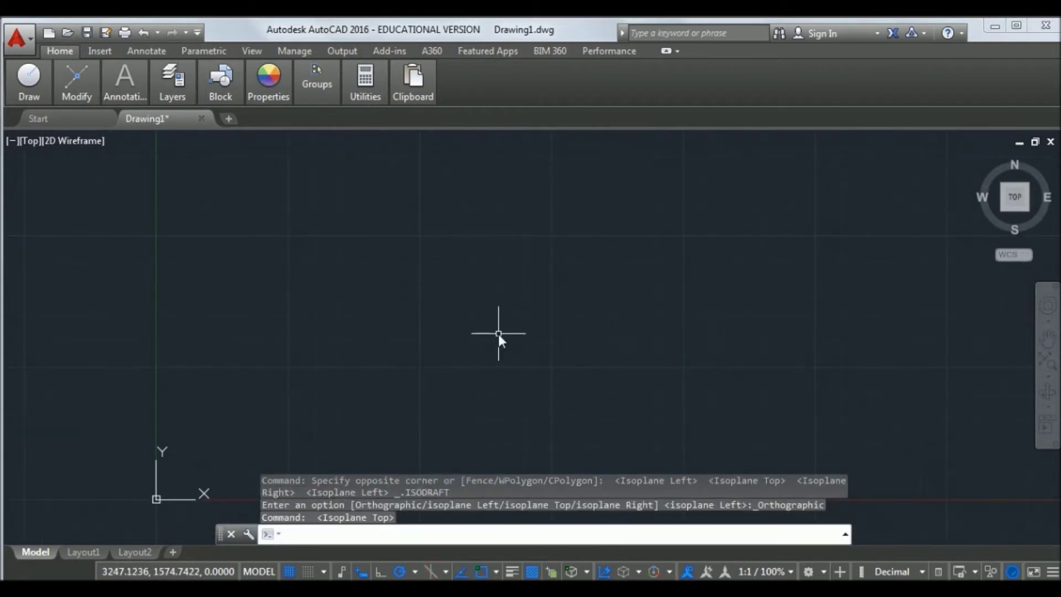
{"action": "left_click", "coordinate": [431, 572]}
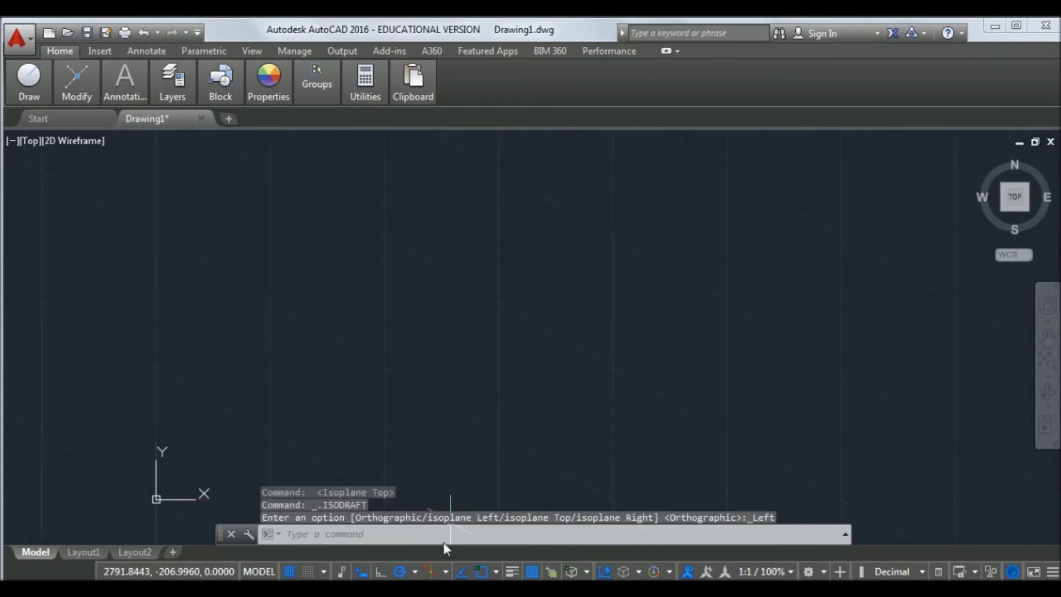
{"action": "key", "text": "F5"}
{"action": "key", "text": "F5"}
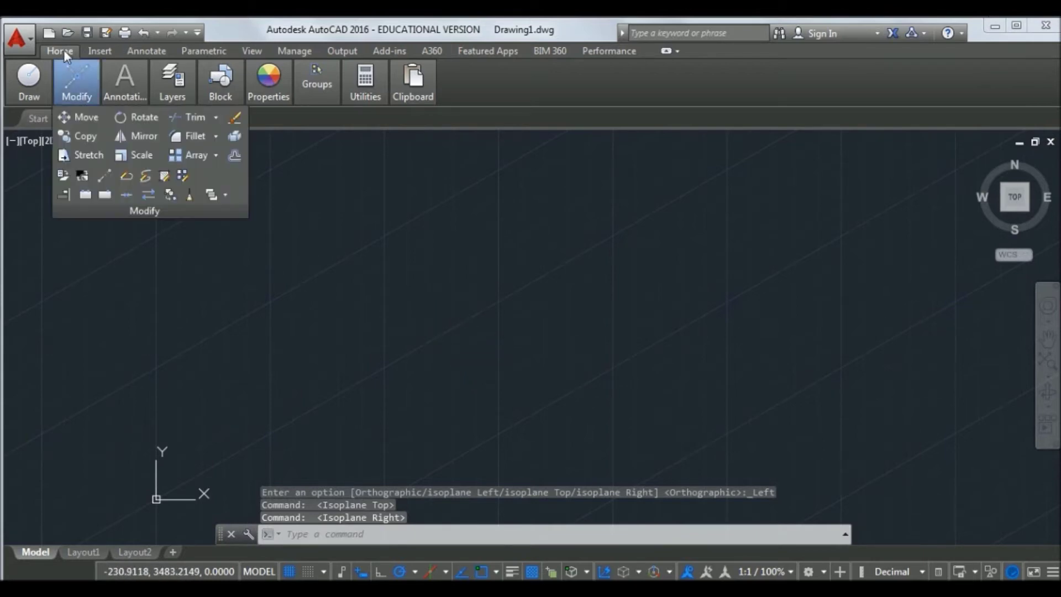
Start a line at the face's first corner and draw a 100-unit edge at 30°
{"action": "mouse_move", "coordinate": [32, 97]}
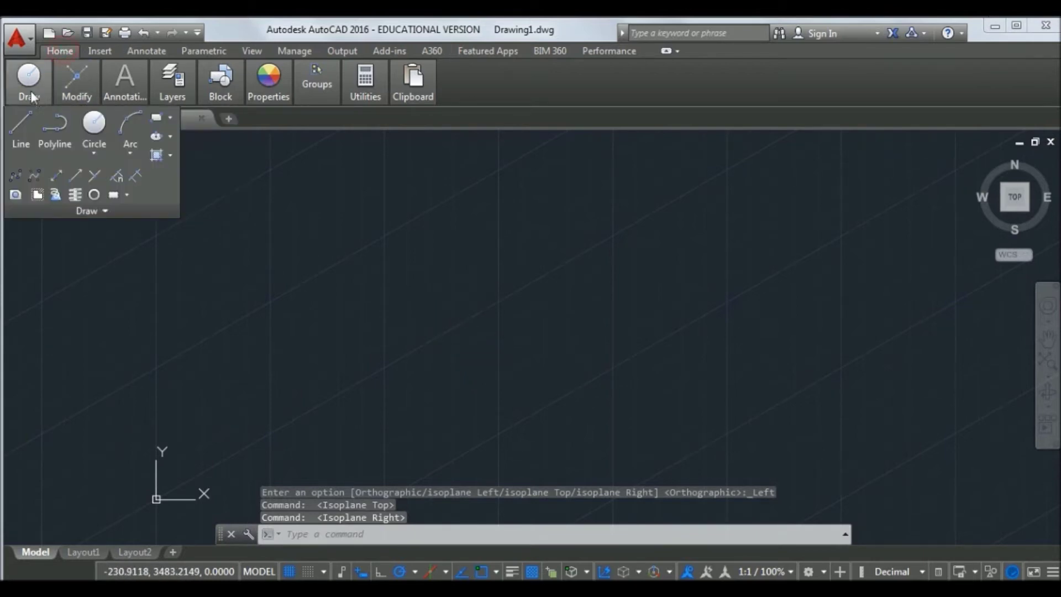
{"action": "left_click", "coordinate": [27, 124]}
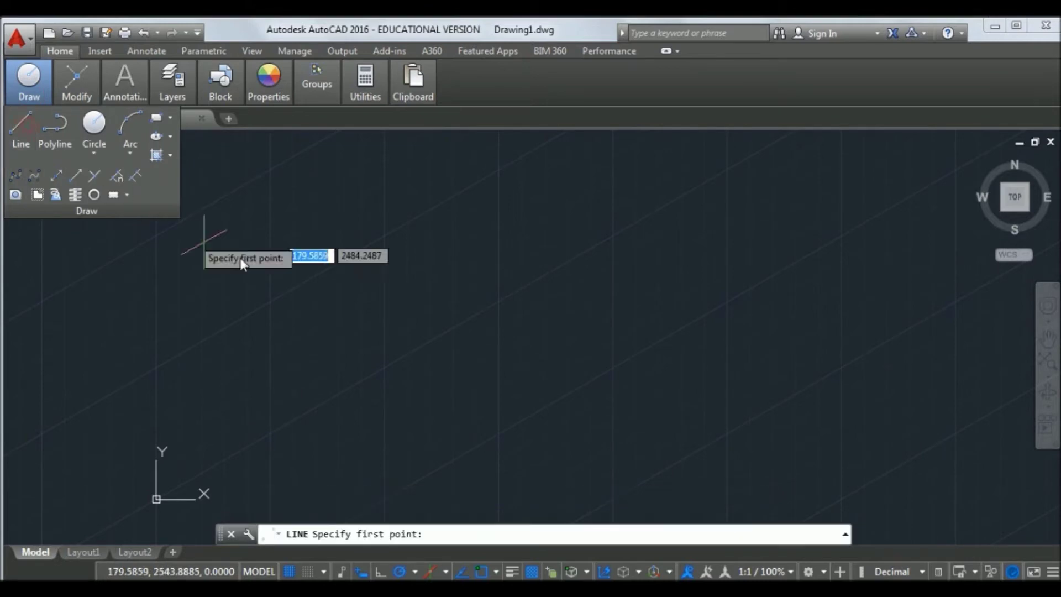
{"action": "left_click", "coordinate": [484, 445]}
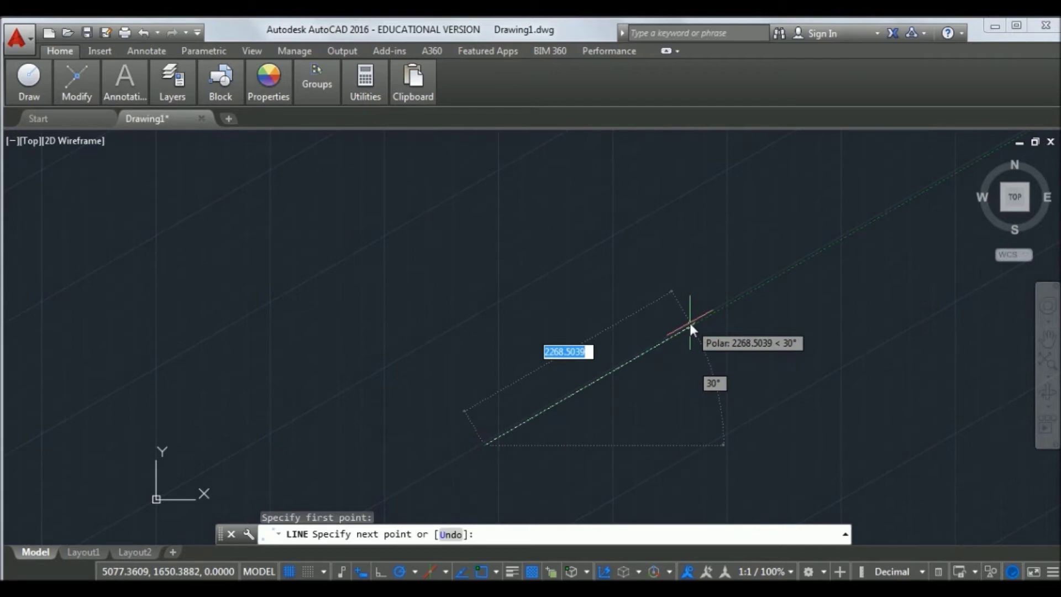
{"action": "type", "text": "100"}
{"action": "key", "text": "Return"}
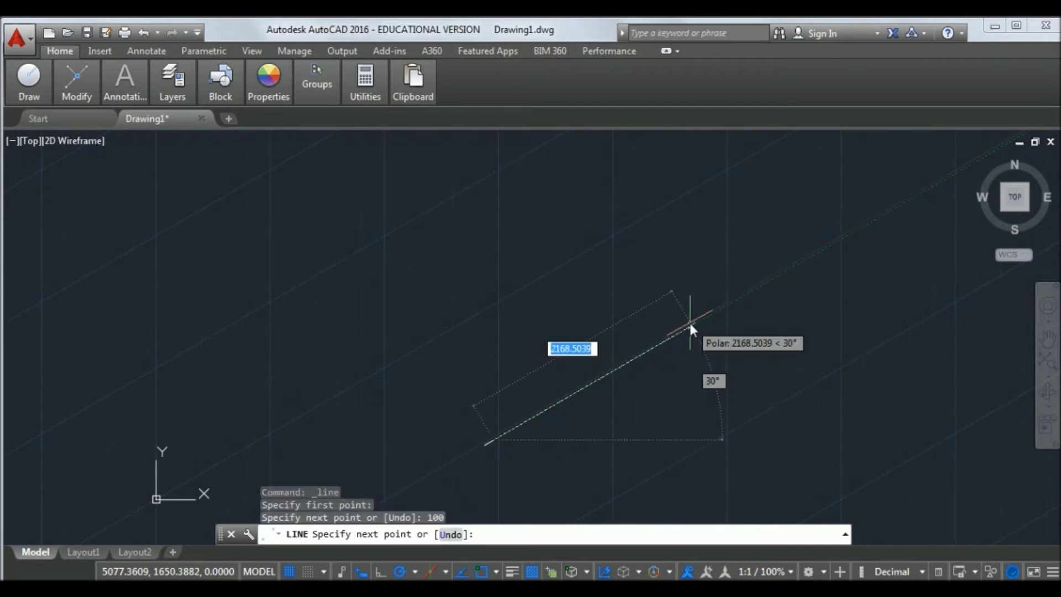
{"action": "scroll", "coordinate": [515, 447], "scroll_direction": "up", "scroll_amount": 5}
{"action": "mouse_move", "coordinate": [474, 429]}
{"action": "middle_mouse_down"}
{"action": "mouse_move", "coordinate": [598, 373]}
{"action": "mouse_move", "coordinate": [606, 397]}
{"action": "mouse_move", "coordinate": [635, 389]}
{"action": "mouse_move", "coordinate": [646, 343]}
{"action": "mouse_move", "coordinate": [759, 353]}
{"action": "mouse_move", "coordinate": [757, 395]}
{"action": "mouse_move", "coordinate": [734, 419]}
{"action": "mouse_move", "coordinate": [715, 404]}
{"action": "mouse_move", "coordinate": [710, 445]}
{"action": "middle_mouse_up"}
{"action": "scroll", "coordinate": [587, 362], "scroll_direction": "up", "scroll_amount": 8}
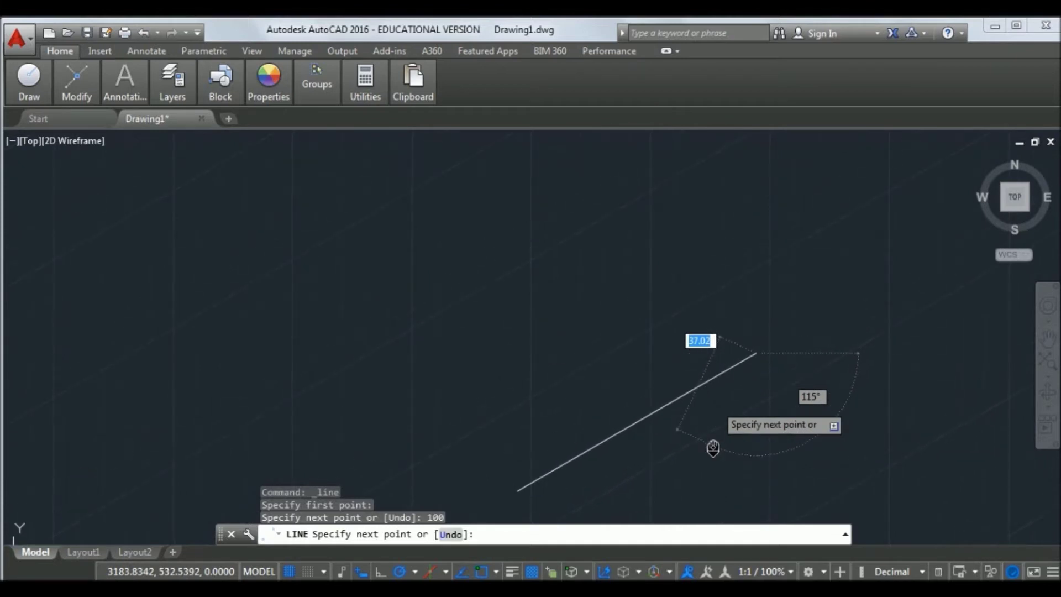
{"action": "middle_click_drag", "start_coordinate": [761, 243], "coordinate": [726, 388]}
{"action": "scroll", "coordinate": [760, 287], "scroll_direction": "down", "scroll_amount": 3}
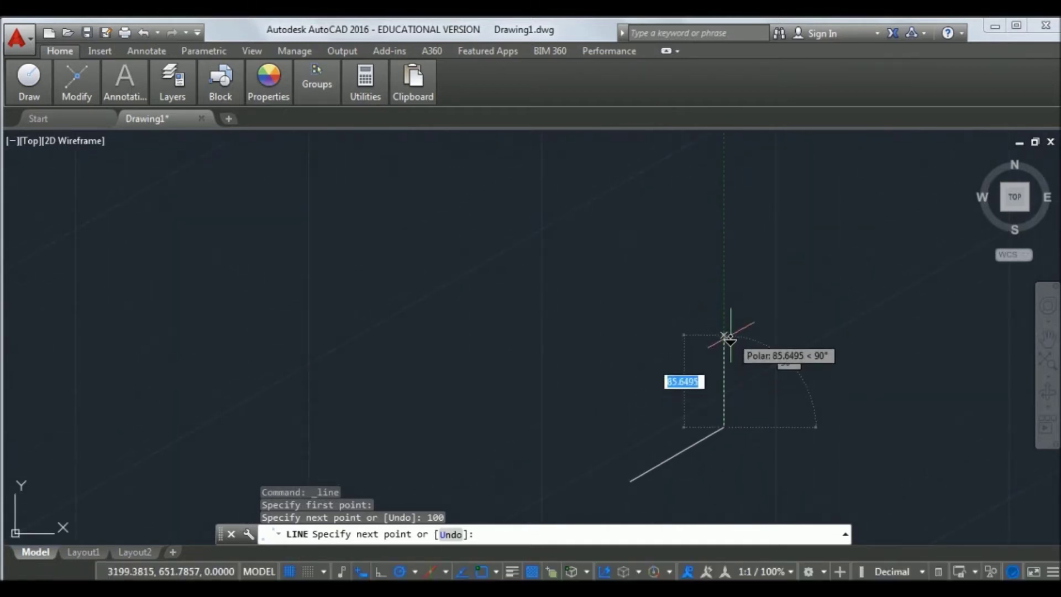
Add 100-unit edges at 90° and 210°, close back to the start corner, then set Isoplane Left
{"action": "type", "text": "100"}
{"action": "key", "text": "Return"}
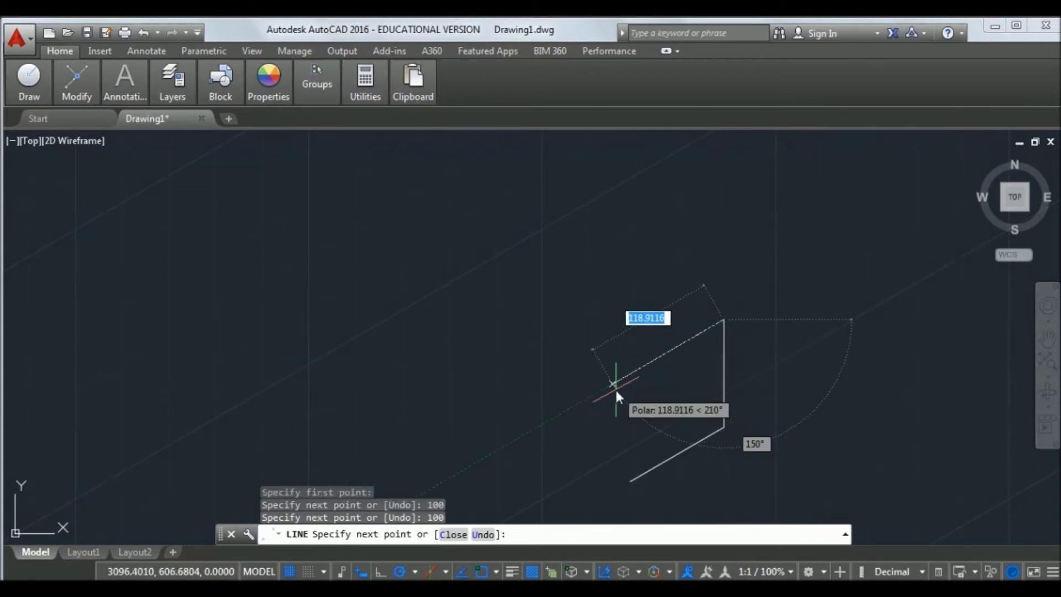
{"action": "type", "text": "100"}
{"action": "key", "text": "Return"}
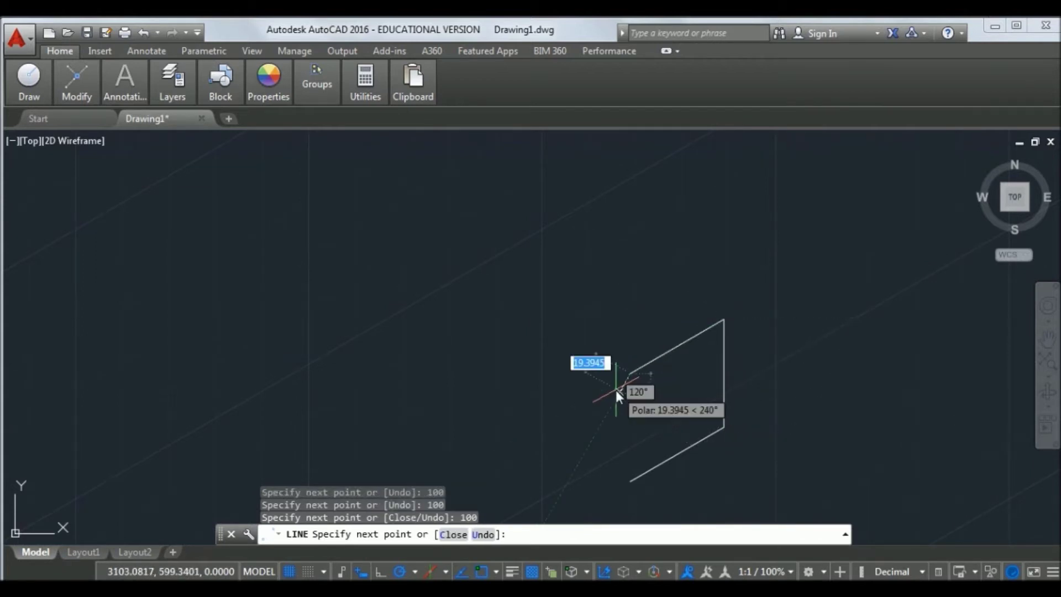
{"action": "left_click", "coordinate": [631, 479]}
{"action": "key", "text": "Return"}
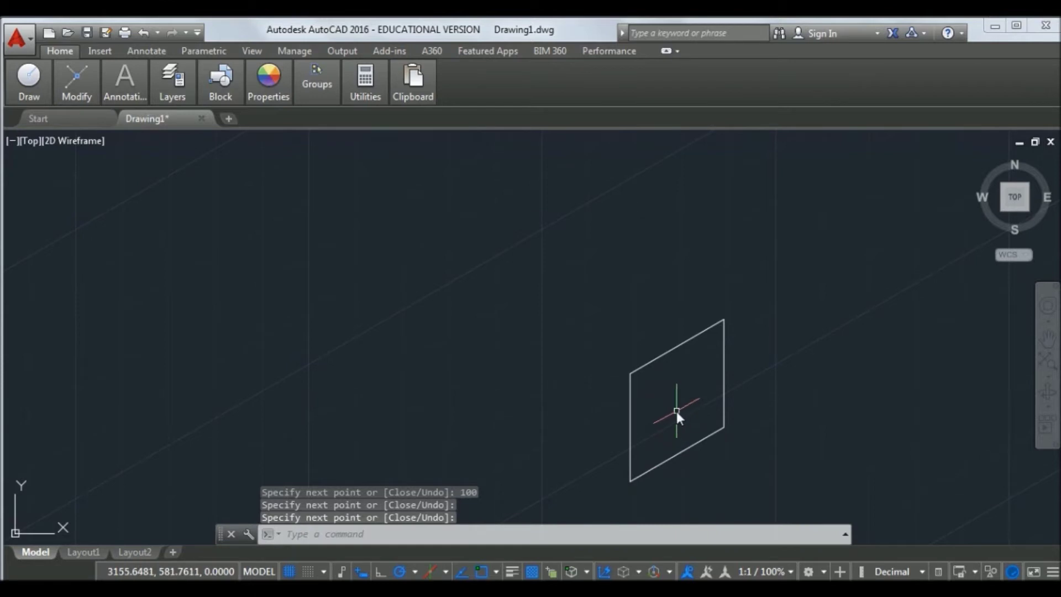
{"action": "key", "text": "F5"}
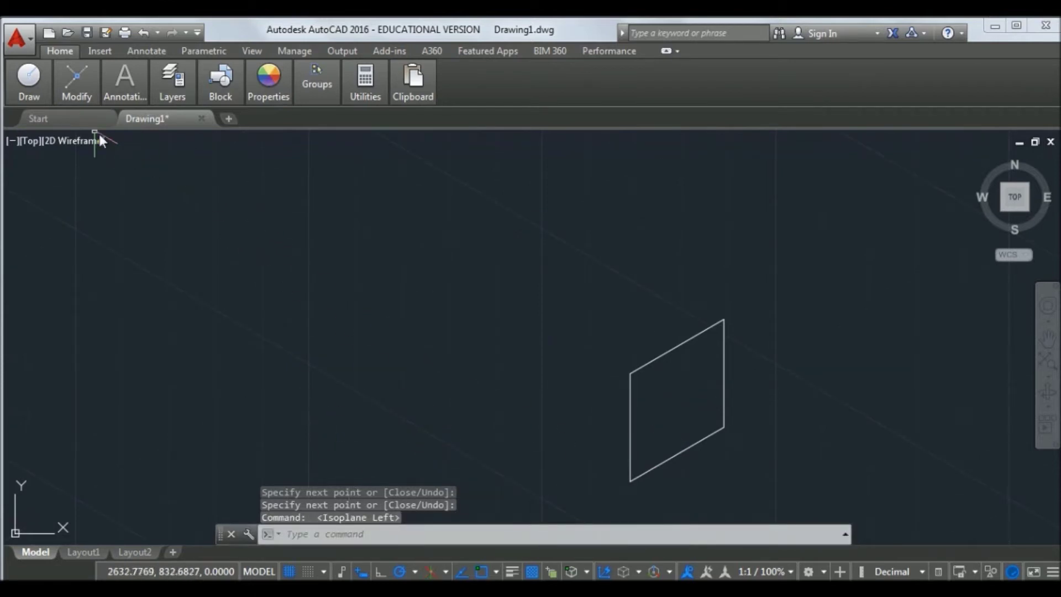
Draw the left face with 100-unit edges at 150° and vertical, closing at the centre vertex
{"action": "mouse_move", "coordinate": [34, 99]}
{"action": "left_click", "coordinate": [28, 127]}
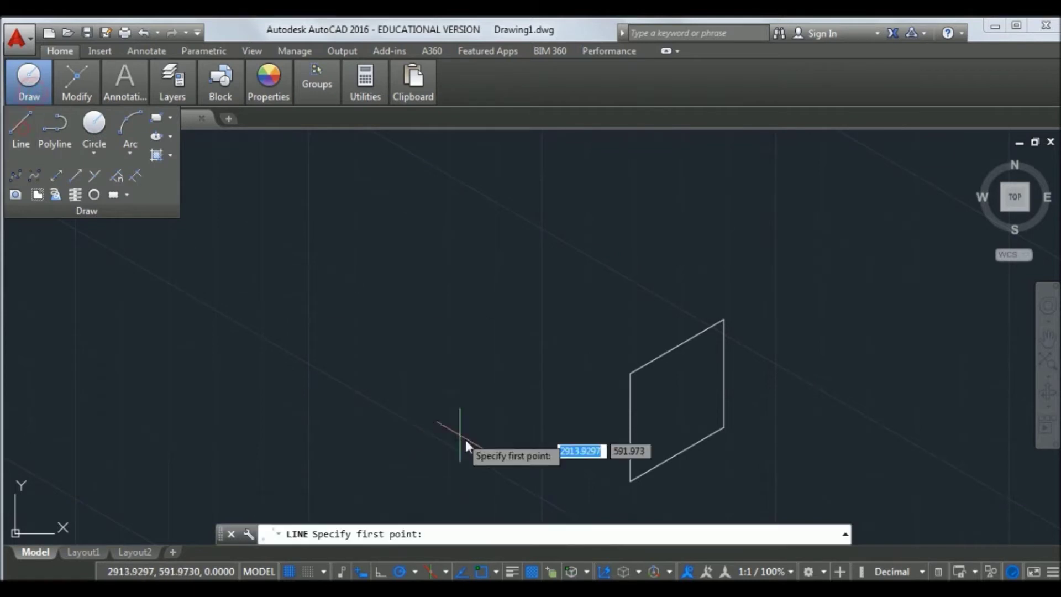
{"action": "left_click", "coordinate": [629, 478]}
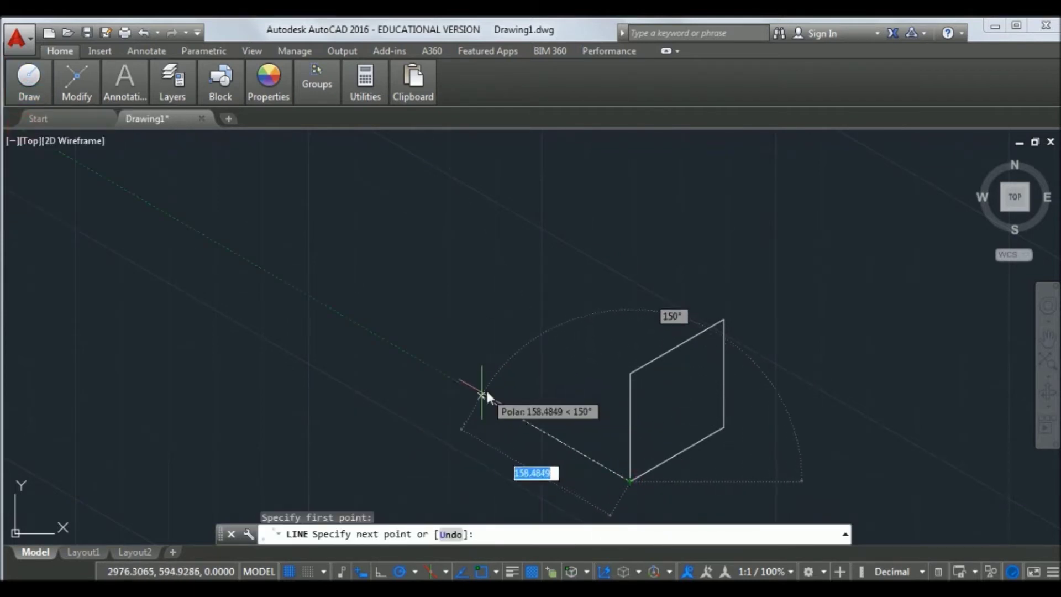
{"action": "type", "text": "100"}
{"action": "key", "text": "Return"}
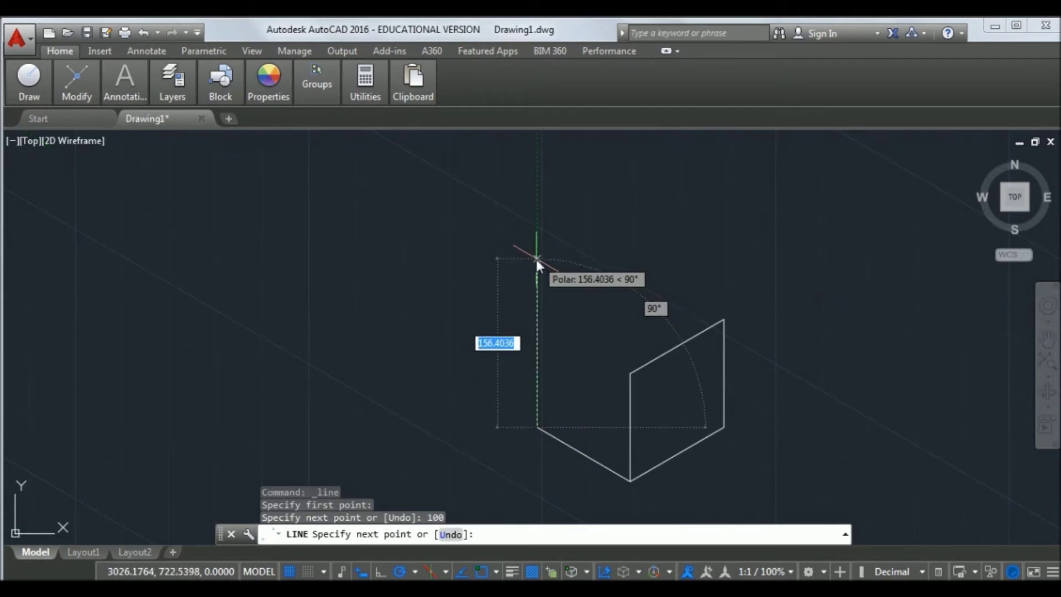
{"action": "type", "text": "100"}
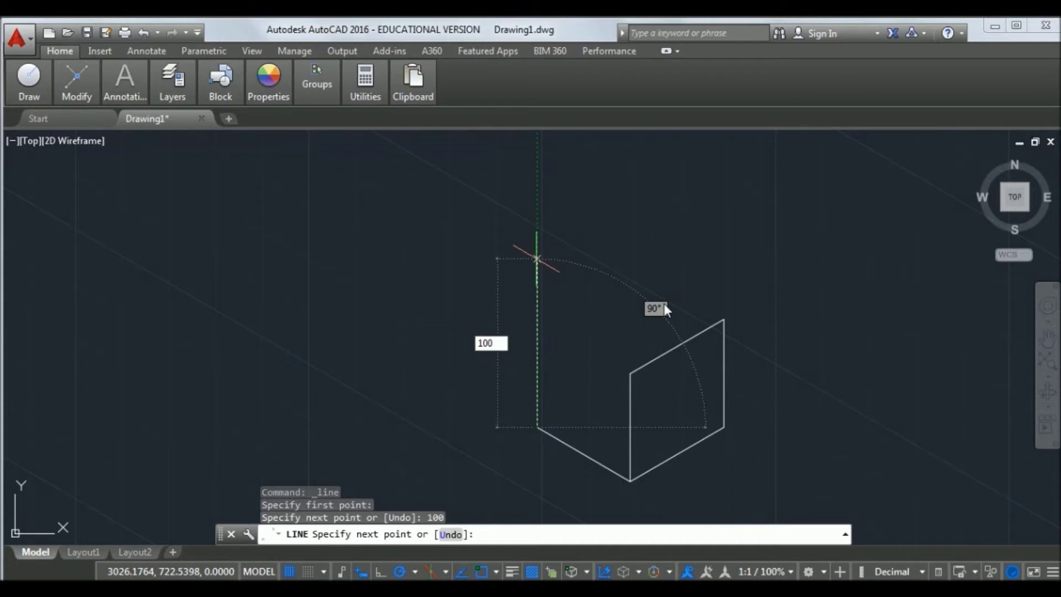
{"action": "key", "text": "Return"}
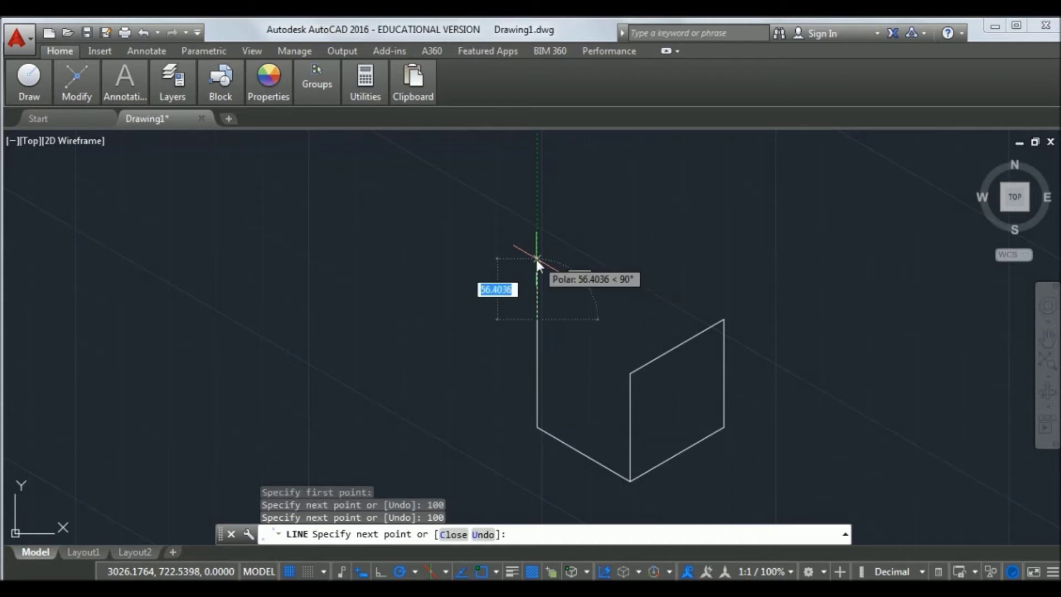
{"action": "left_click", "coordinate": [630, 374]}
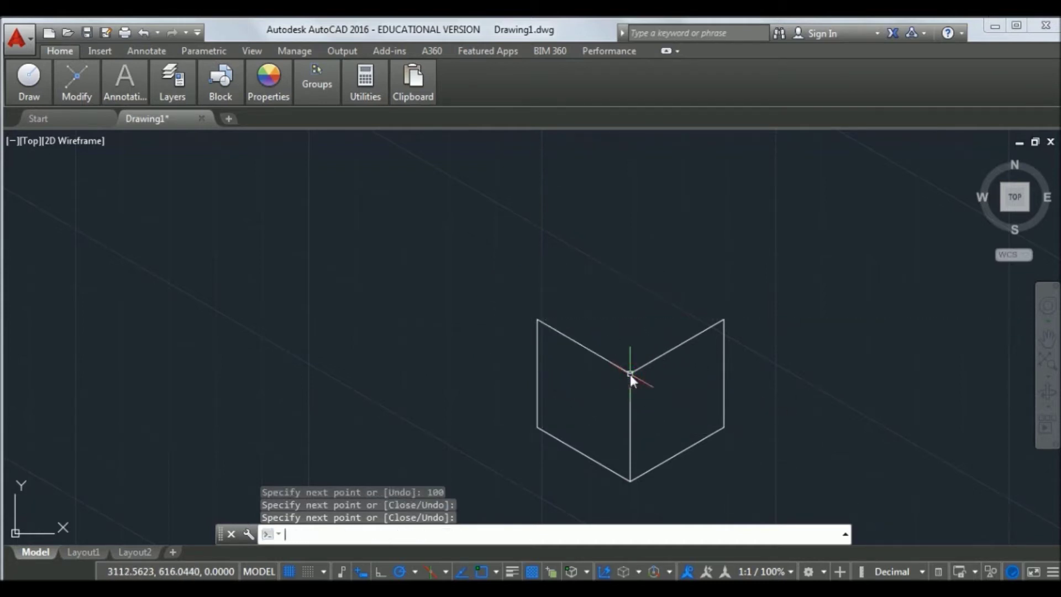
{"action": "key", "text": "Return"}
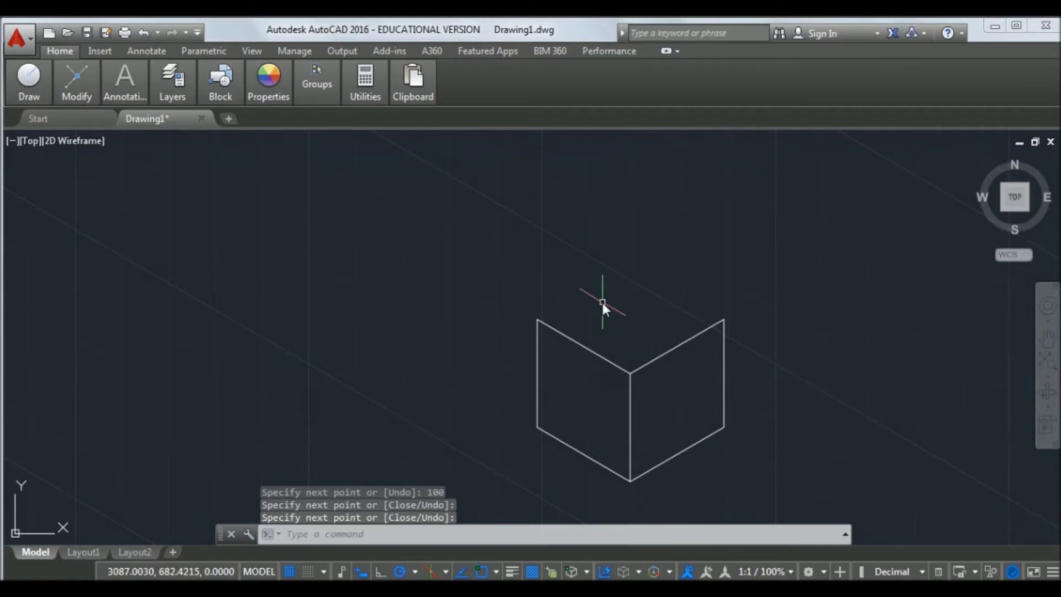
{"action": "key", "text": "F5"}
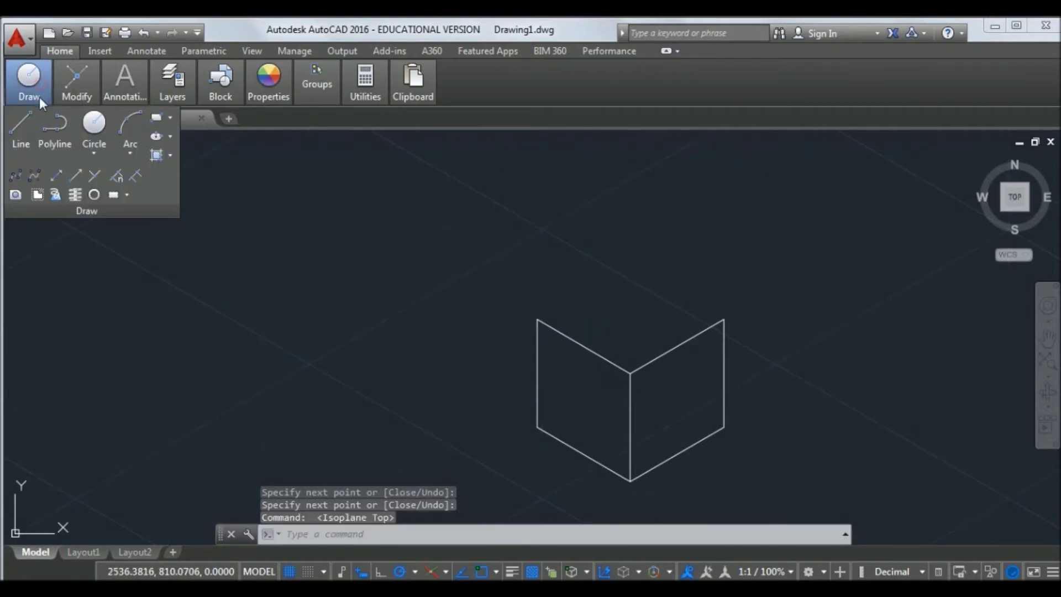
Draw a 100-unit top edge at 30° from the top-left corner to the right corner, then pan to re-centre
{"action": "mouse_move", "coordinate": [29, 83]}
{"action": "left_click", "coordinate": [22, 127]}
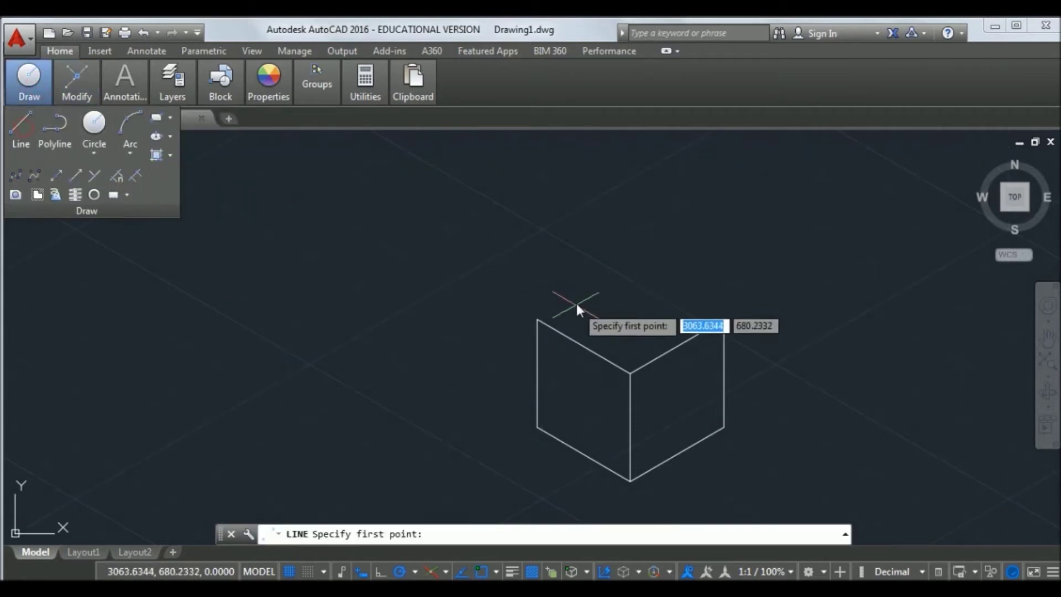
{"action": "left_click", "coordinate": [537, 319]}
{"action": "type", "text": "100"}
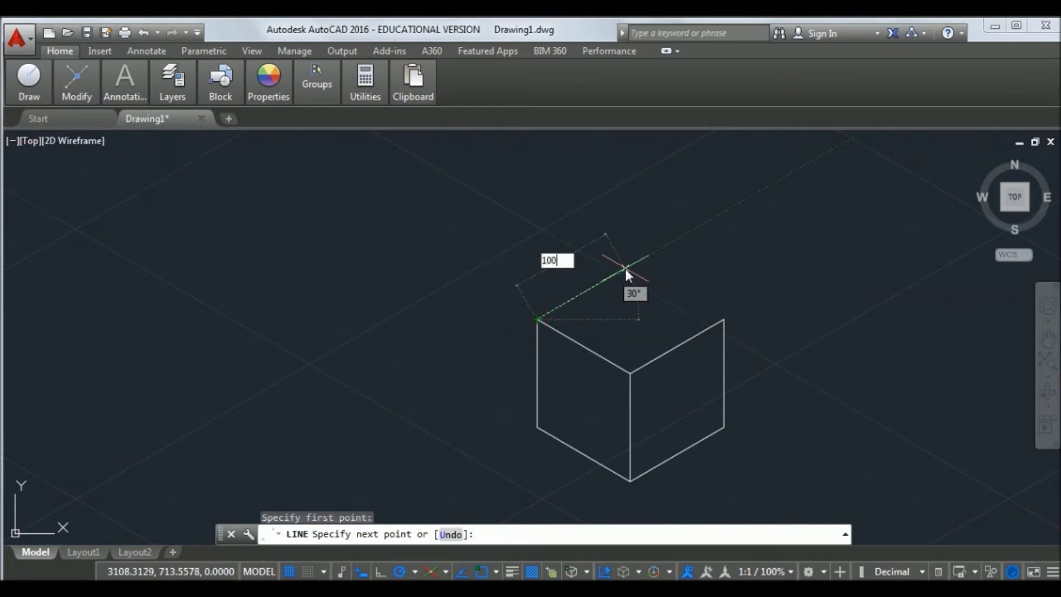
{"action": "key", "text": "Return"}
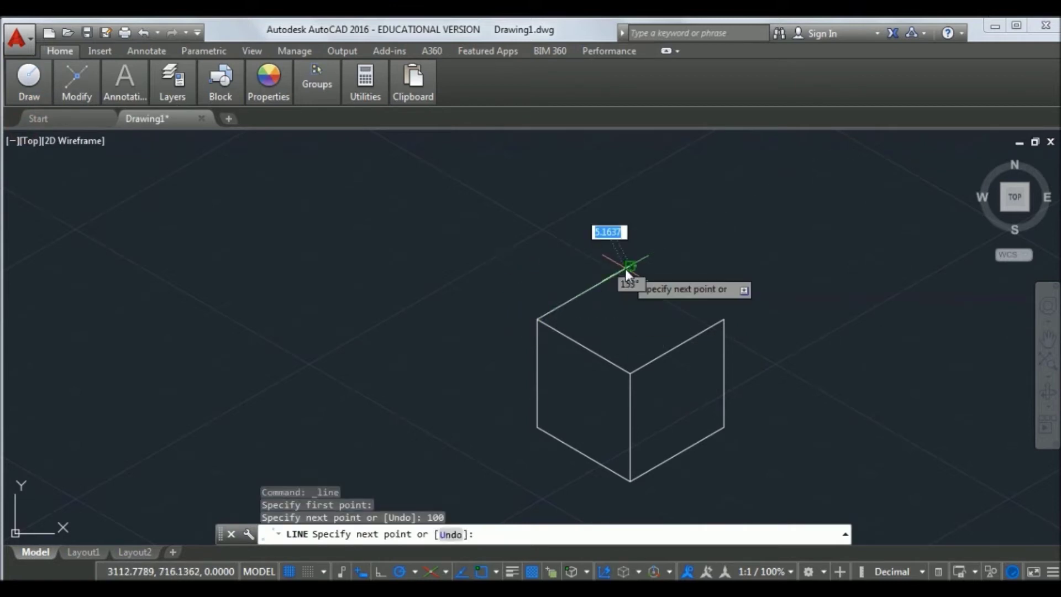
{"action": "left_click", "coordinate": [723, 321]}
{"action": "key", "text": "Return"}
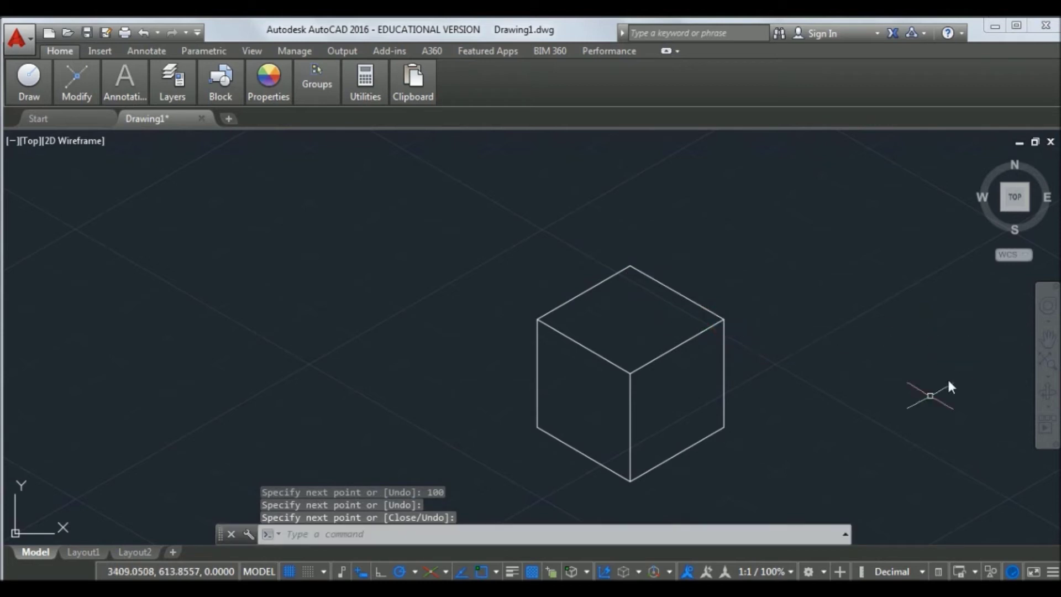
{"action": "middle_click_drag", "start_coordinate": [810, 365], "coordinate": [774, 338]}
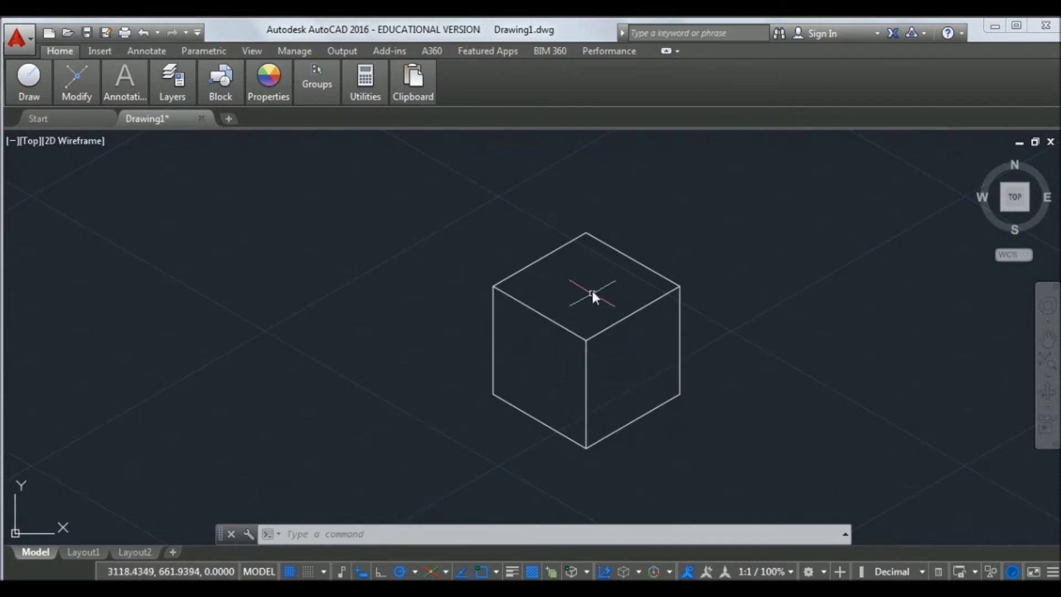
Start ELLIPSE with the Isocircle option so it waits for a centre point
{"action": "left_click", "coordinate": [354, 533]}
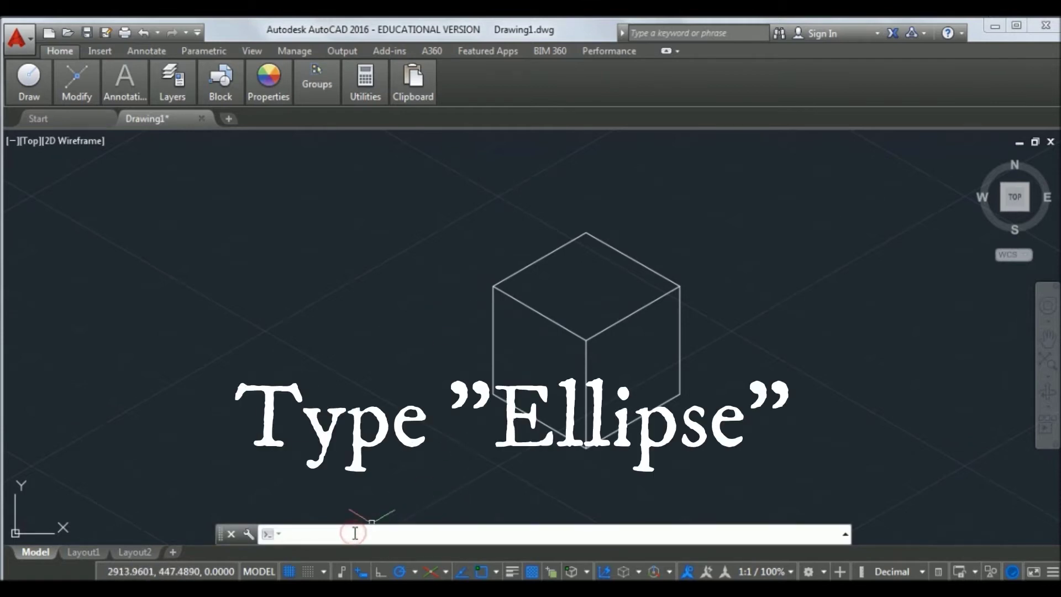
{"action": "type", "text": "elli"}
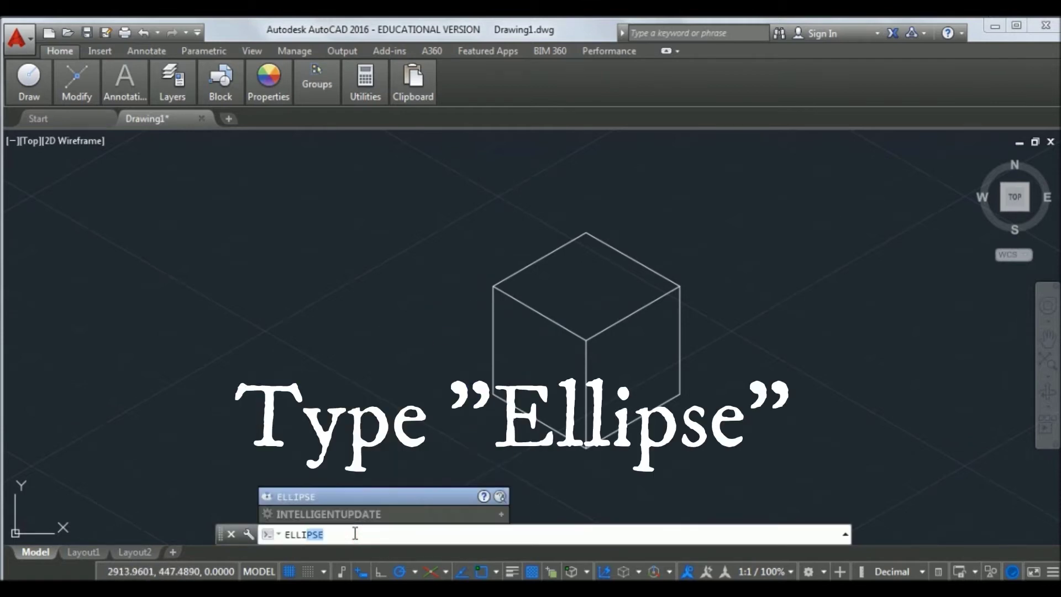
{"action": "key", "text": "Return"}
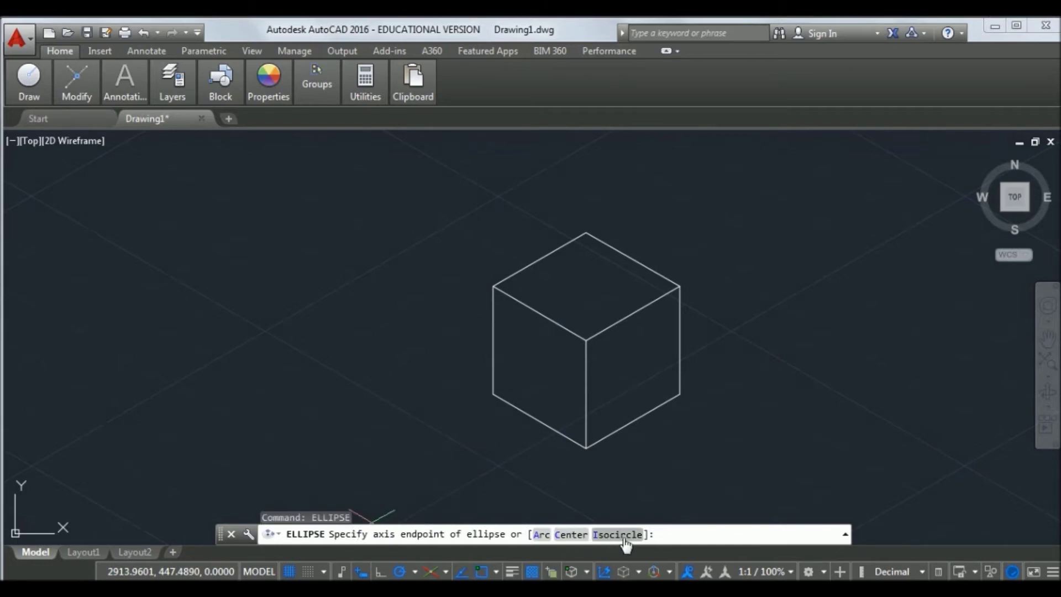
{"action": "type", "text": "iso"}
{"action": "key", "text": "Return"}
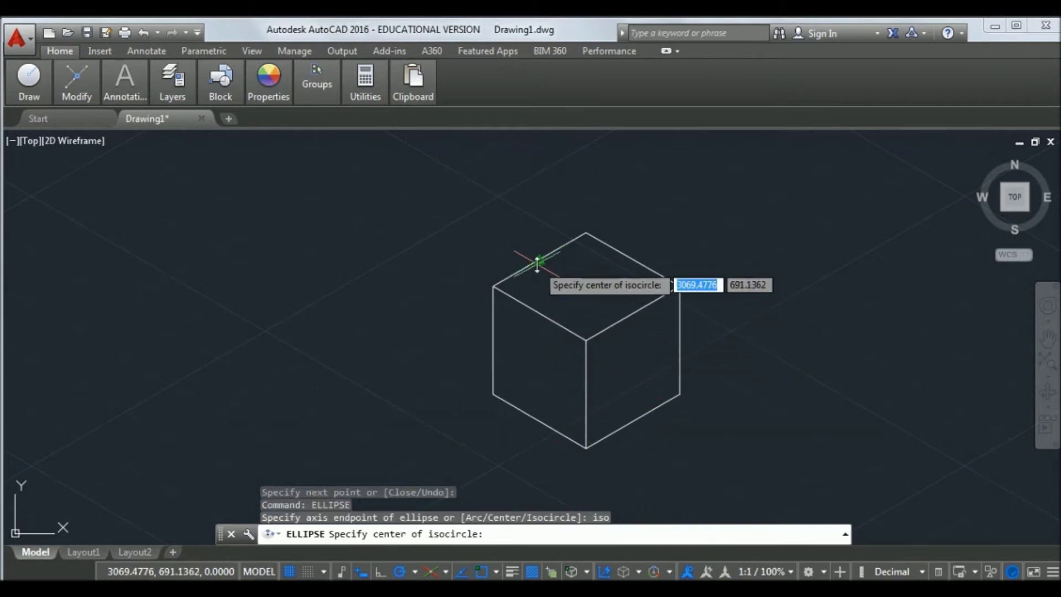
{"action": "left_click", "coordinate": [495, 571]}
Turn on every object snap mode with Select All in Object Snap Settings
{"action": "left_click", "coordinate": [515, 546]}
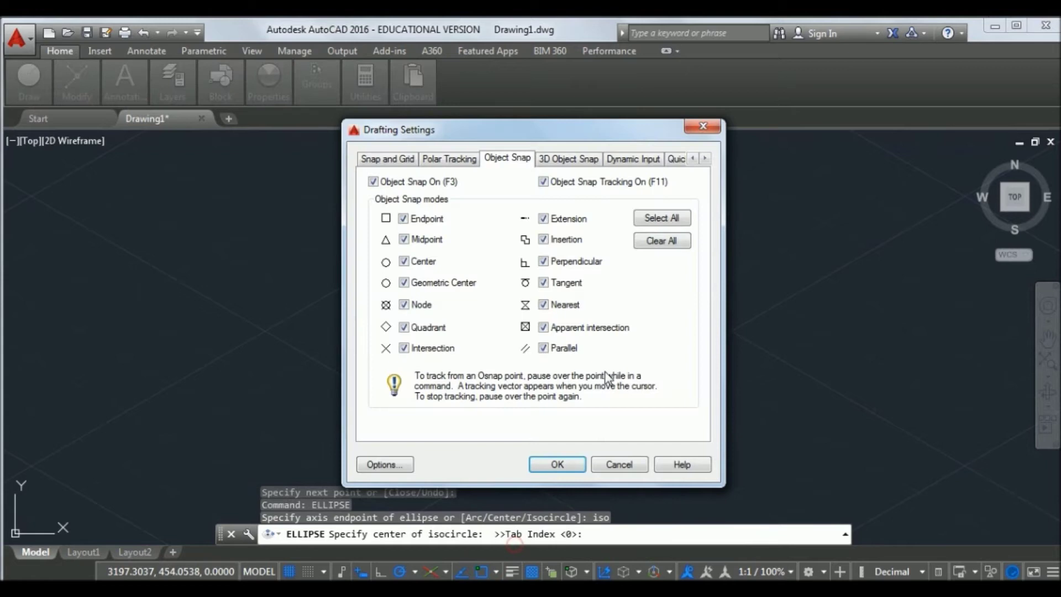
{"action": "left_click", "coordinate": [662, 218]}
{"action": "left_click", "coordinate": [556, 463]}
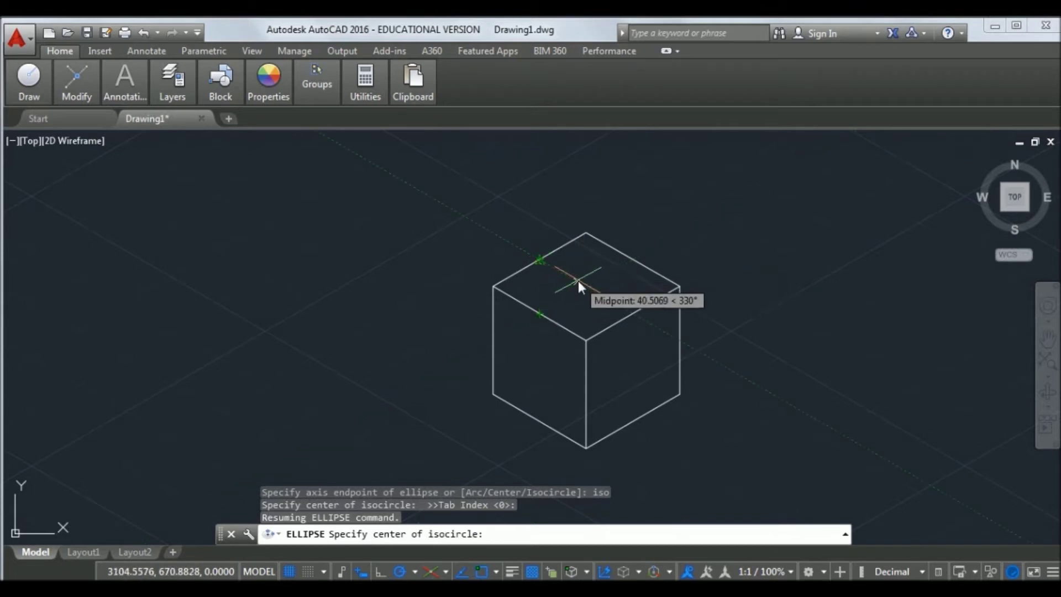
Place an isocircle at the top face's centre, sized to an edge midpoint
{"action": "left_click", "coordinate": [587, 285]}
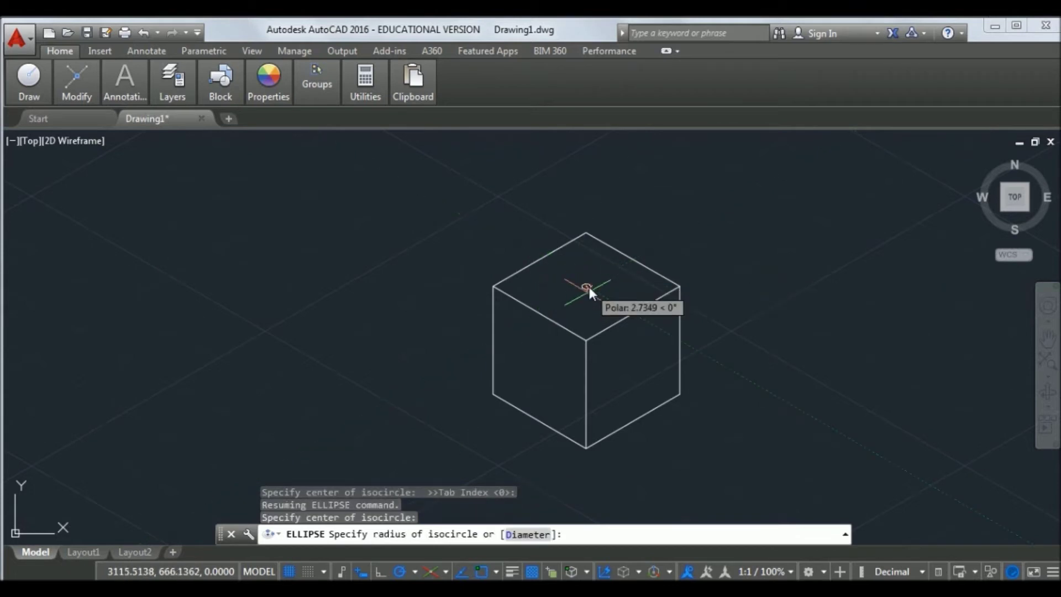
{"action": "left_click", "coordinate": [545, 315]}
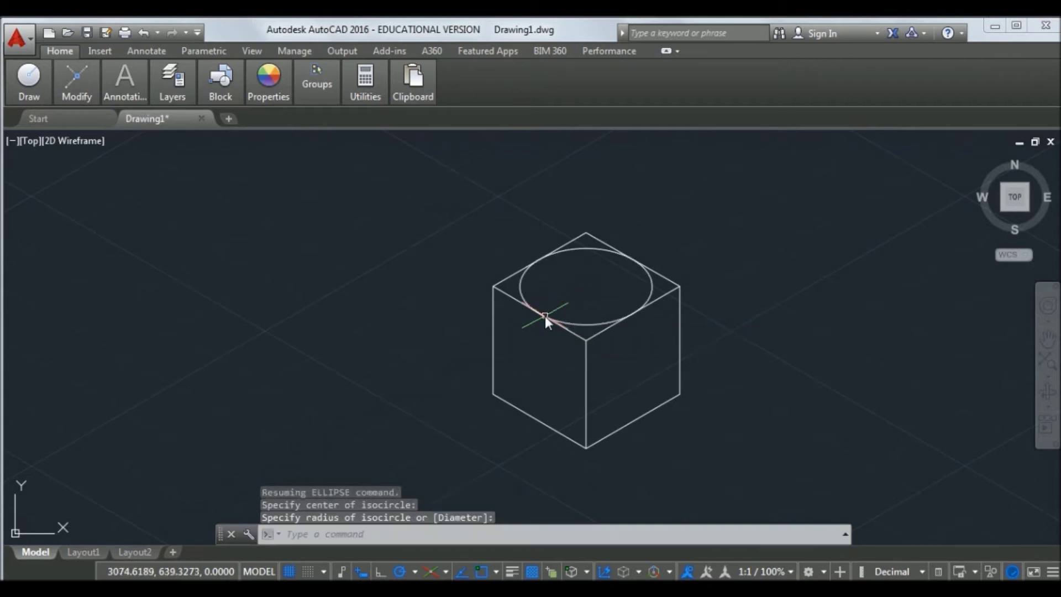
{"action": "key", "text": "Return"}
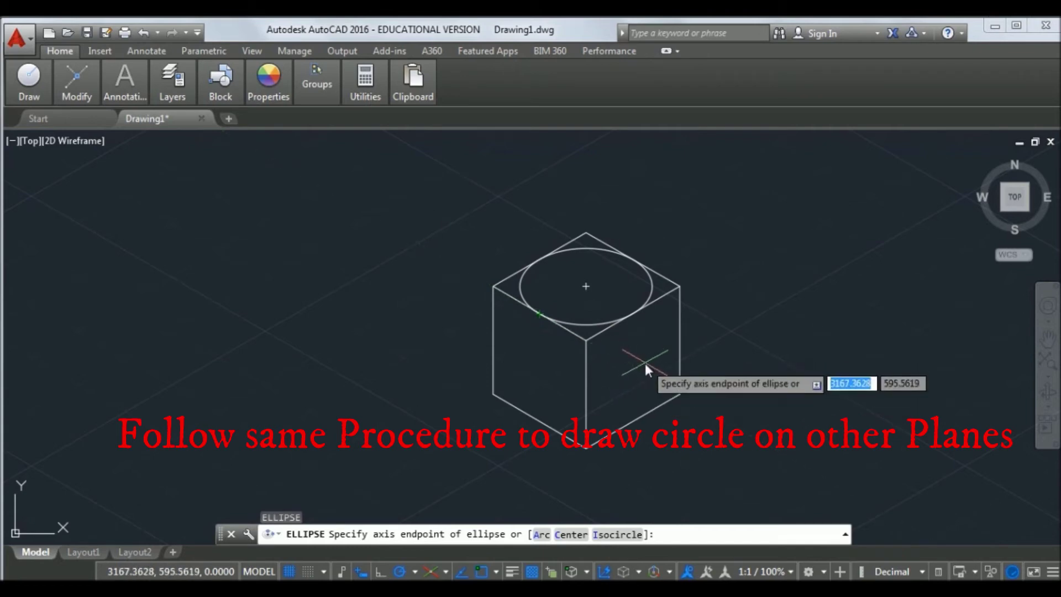
On Isoplane Right, draw an isocircle centred on the right face and sized to its edge midpoint
{"action": "key", "text": "F5"}
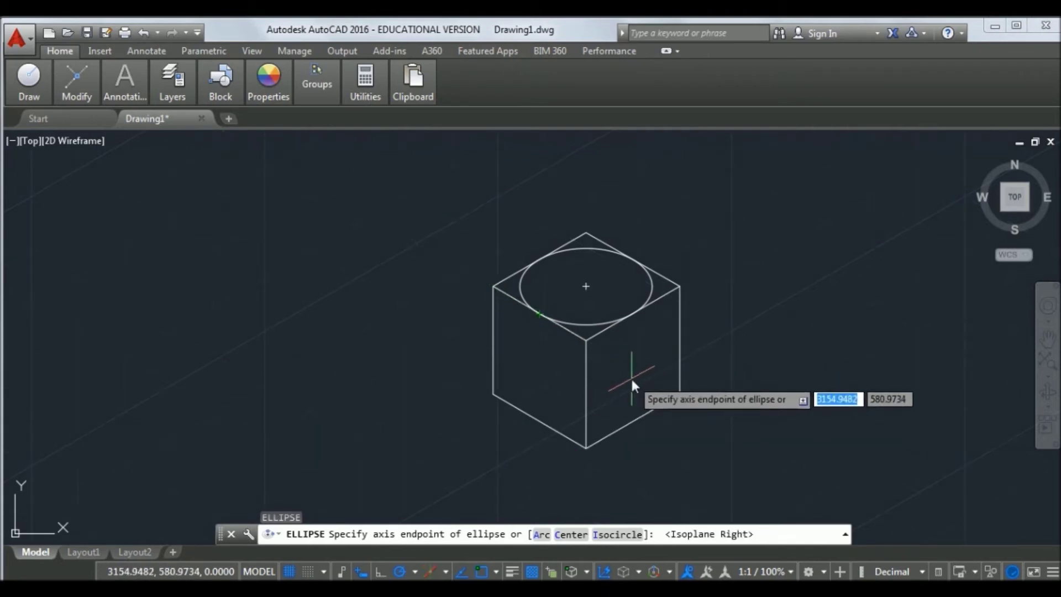
{"action": "type", "text": "i"}
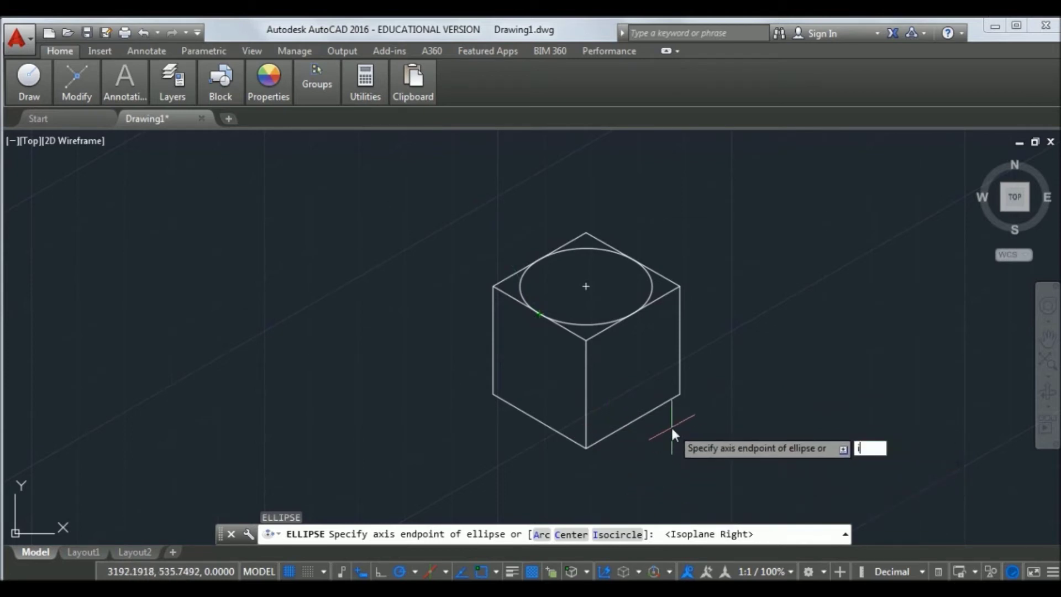
{"action": "key", "text": "Return"}
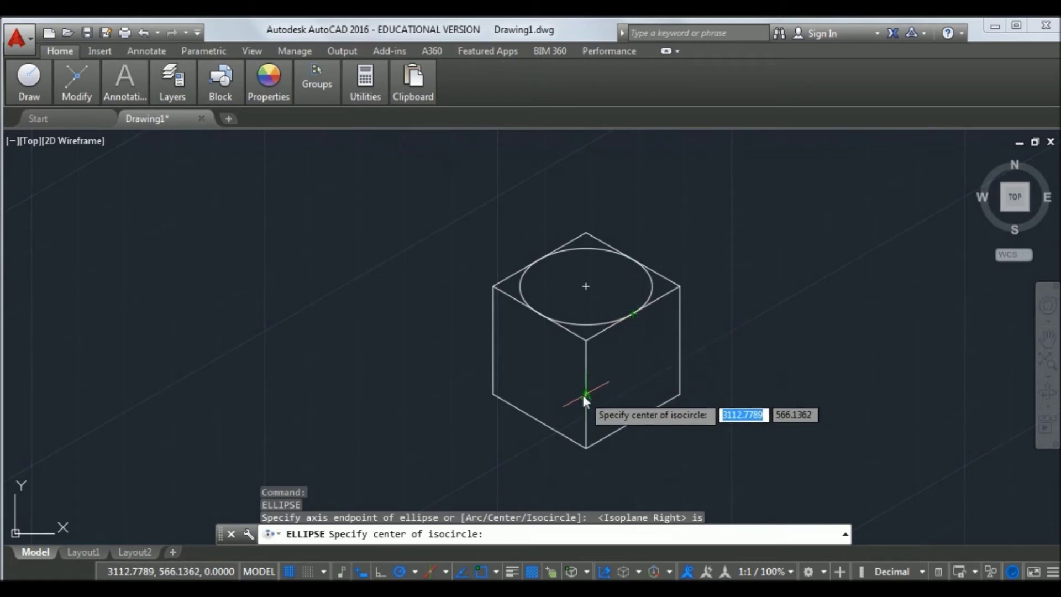
{"action": "left_click", "coordinate": [632, 368]}
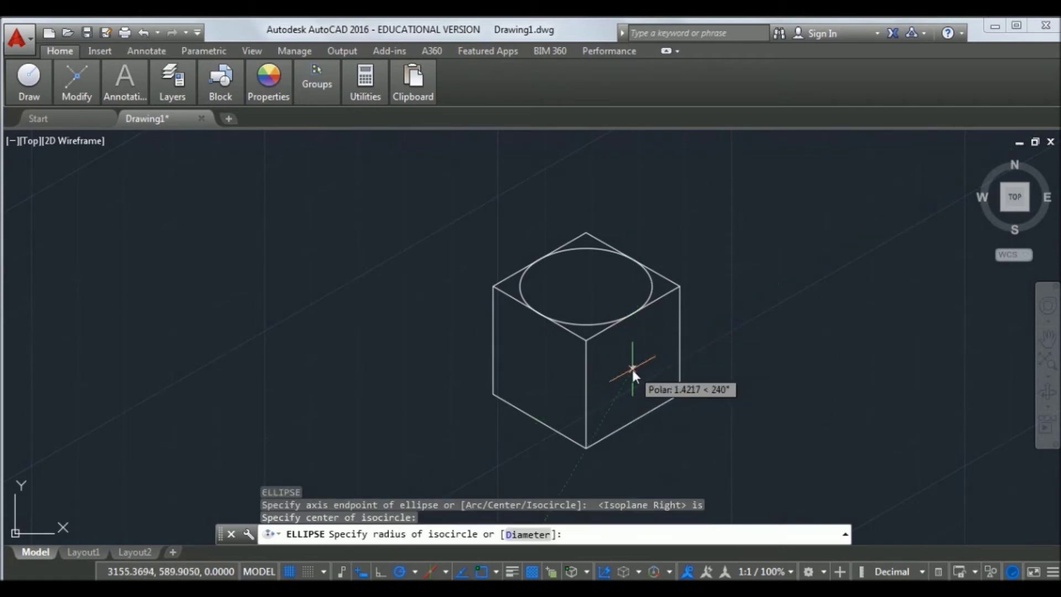
{"action": "left_click", "coordinate": [634, 314]}
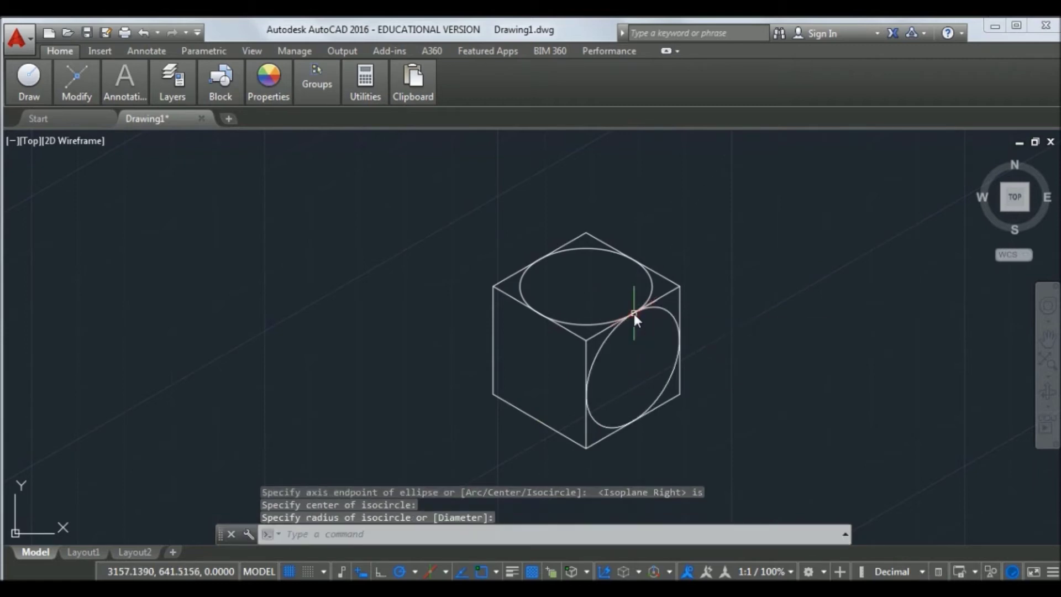
{"action": "key", "text": "Return"}
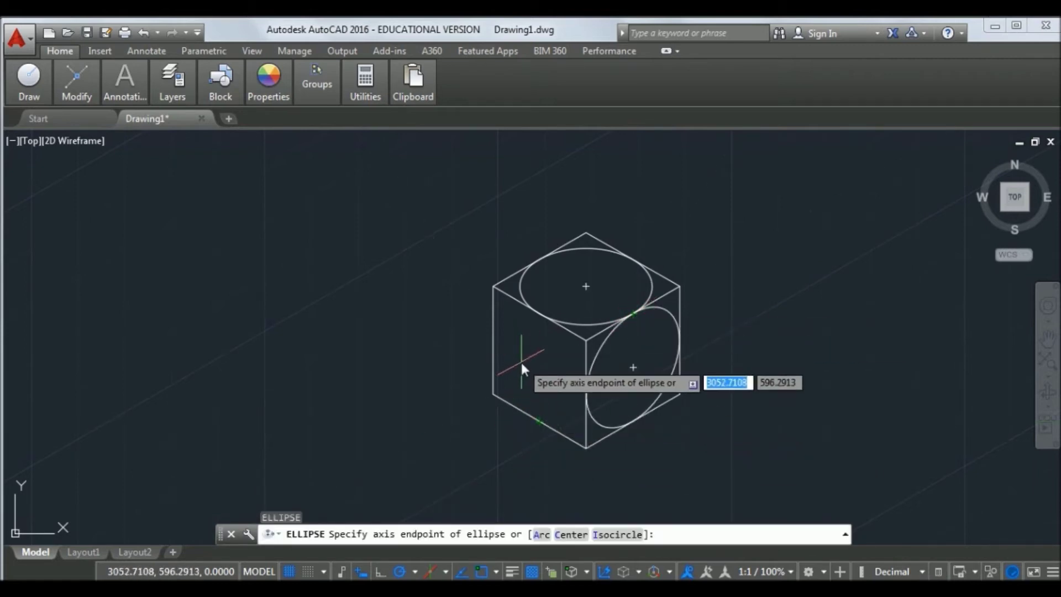
On Isoplane Left, draw an isocircle centred on the left face and sized to the centre-edge midpoint
{"action": "key", "text": "F5"}
{"action": "key", "text": "F5"}
{"action": "key", "text": "F5"}
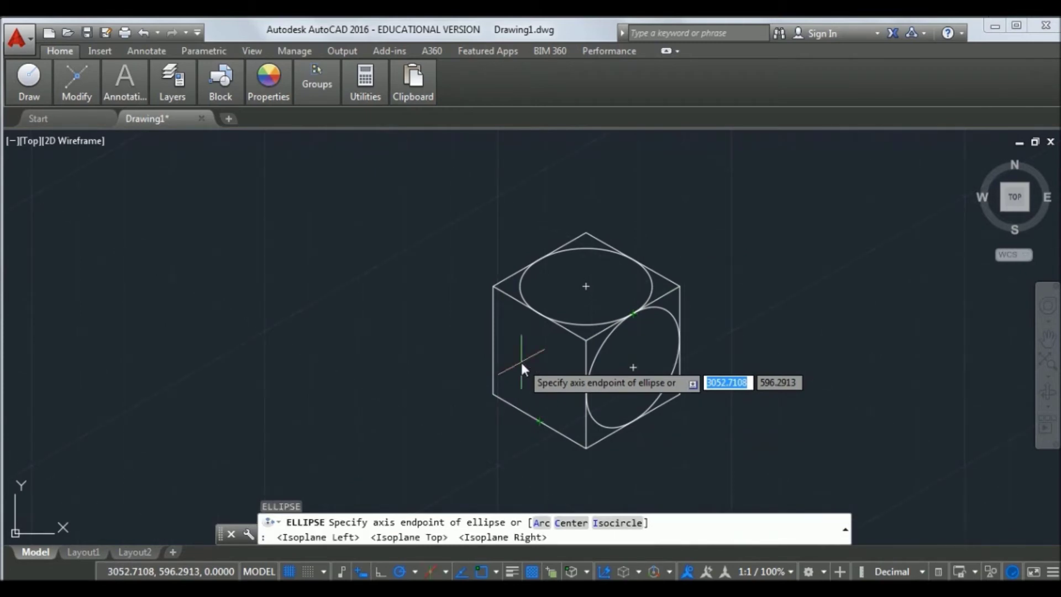
{"action": "key", "text": "F5"}
{"action": "type", "text": "iso"}
{"action": "key", "text": "Return"}
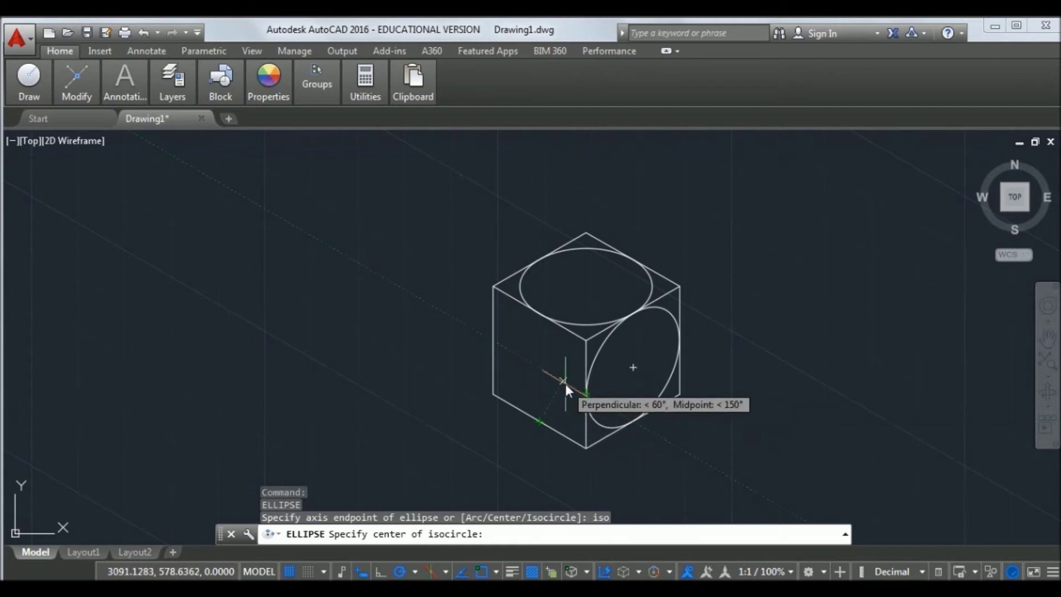
{"action": "left_click", "coordinate": [539, 367]}
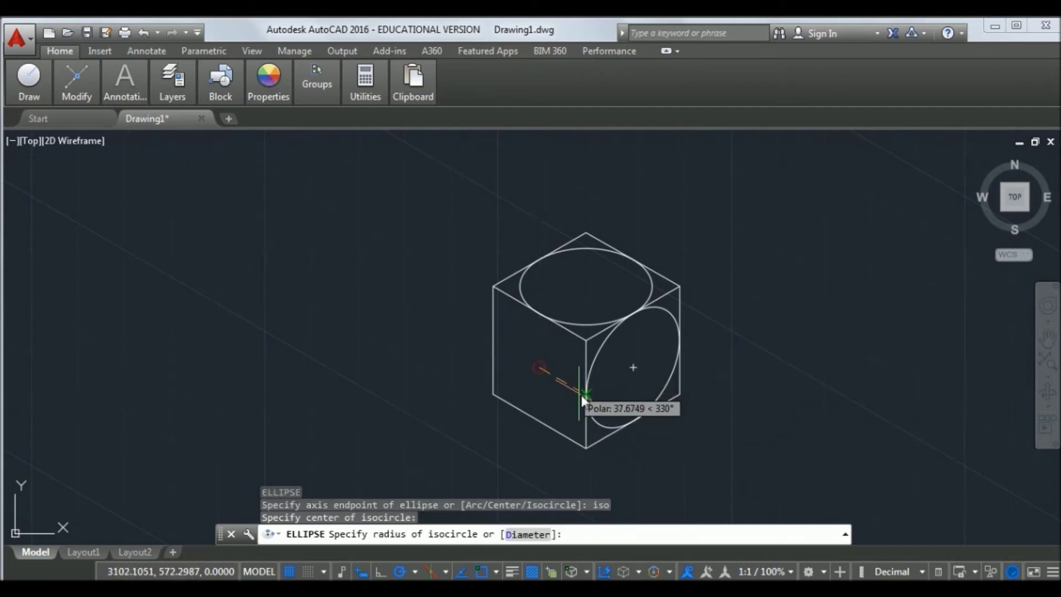
{"action": "left_click", "coordinate": [584, 397]}
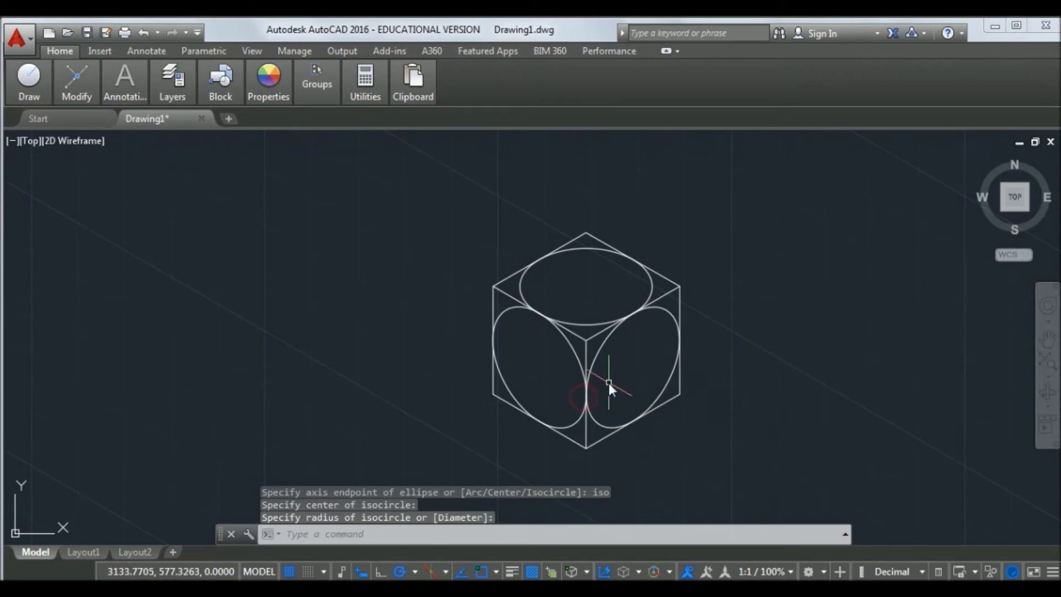
Place single-line text 'Left' on the cube's left face, rotated 330°
{"action": "mouse_move", "coordinate": [38, 95]}
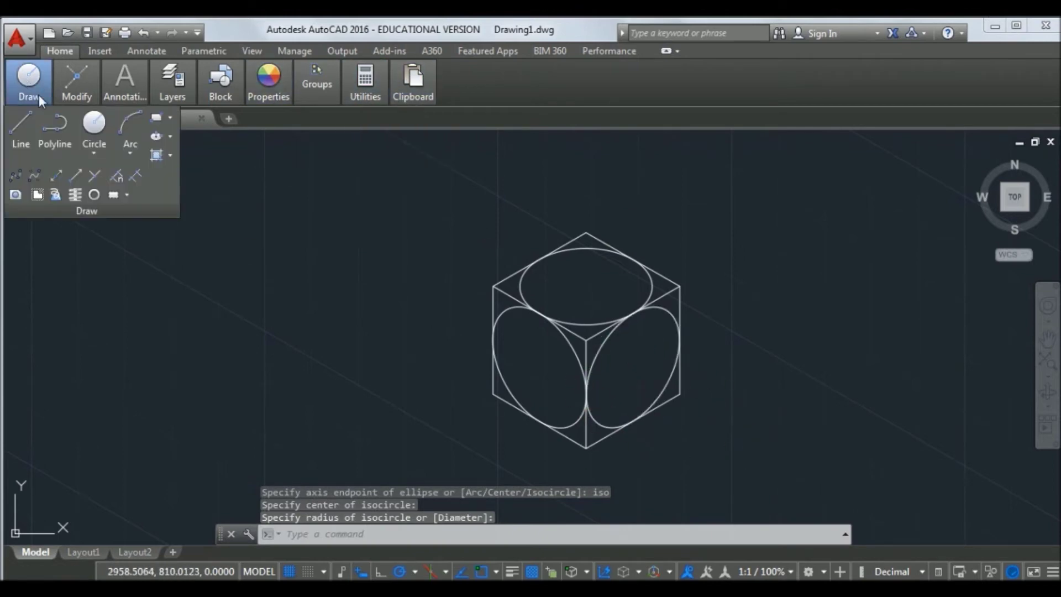
{"action": "mouse_move", "coordinate": [194, 89]}
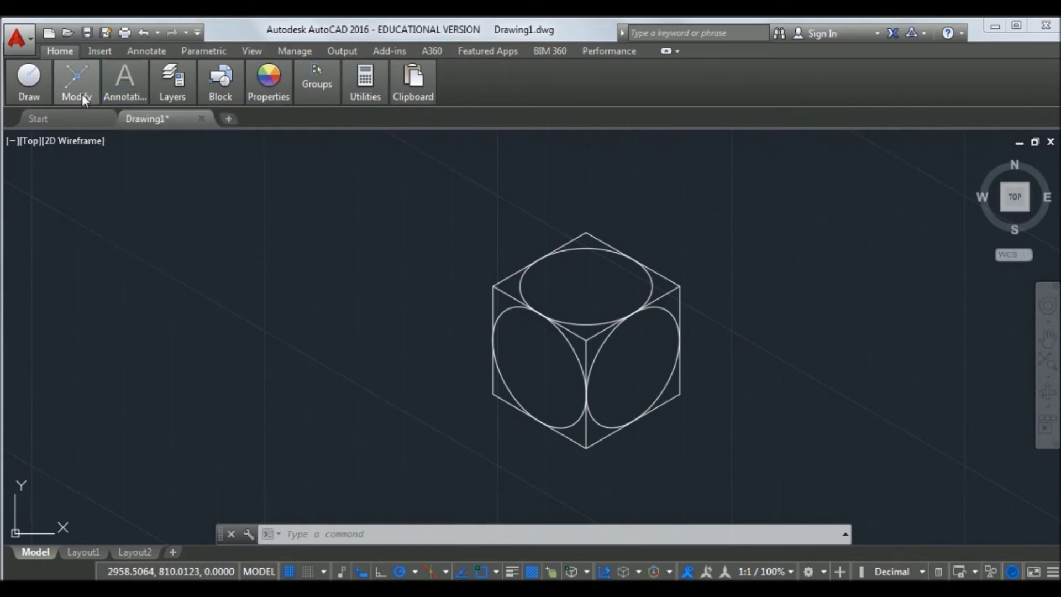
{"action": "mouse_move", "coordinate": [118, 93]}
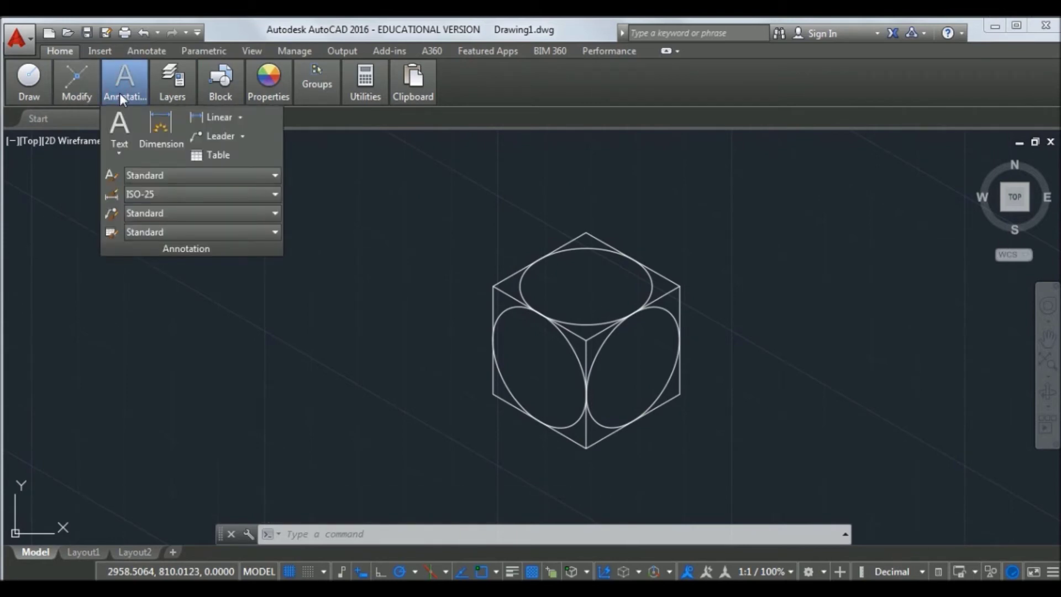
{"action": "left_click", "coordinate": [121, 151]}
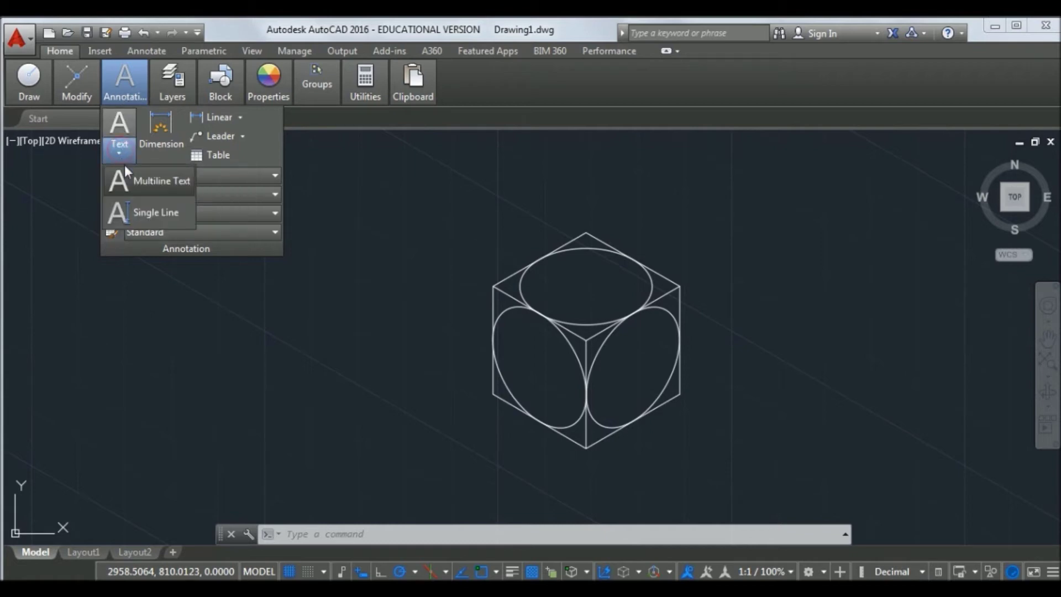
{"action": "left_click", "coordinate": [147, 213]}
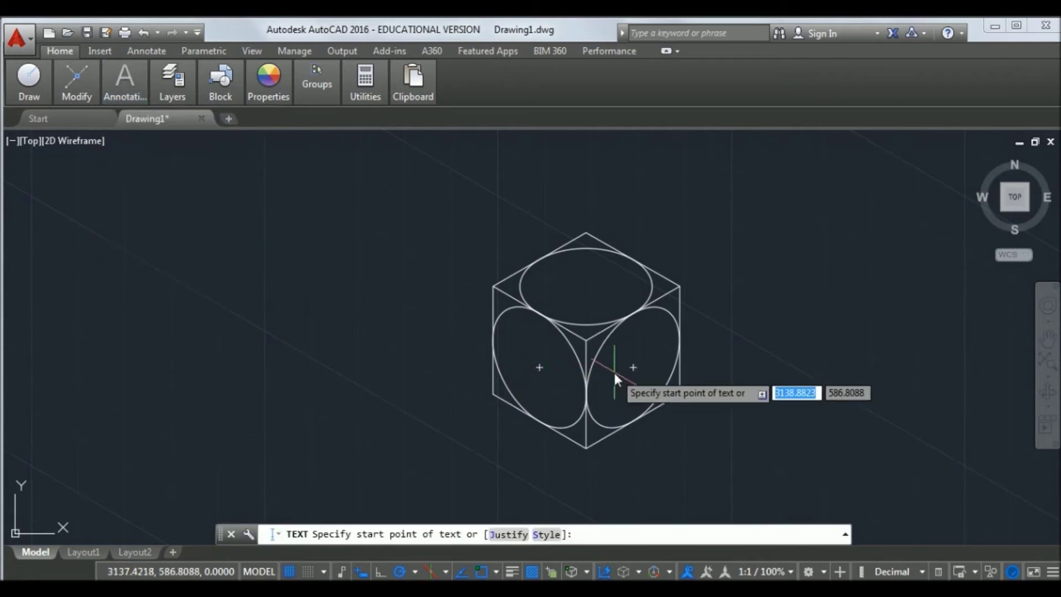
{"action": "left_click", "coordinate": [510, 350]}
{"action": "key", "text": "Return"}
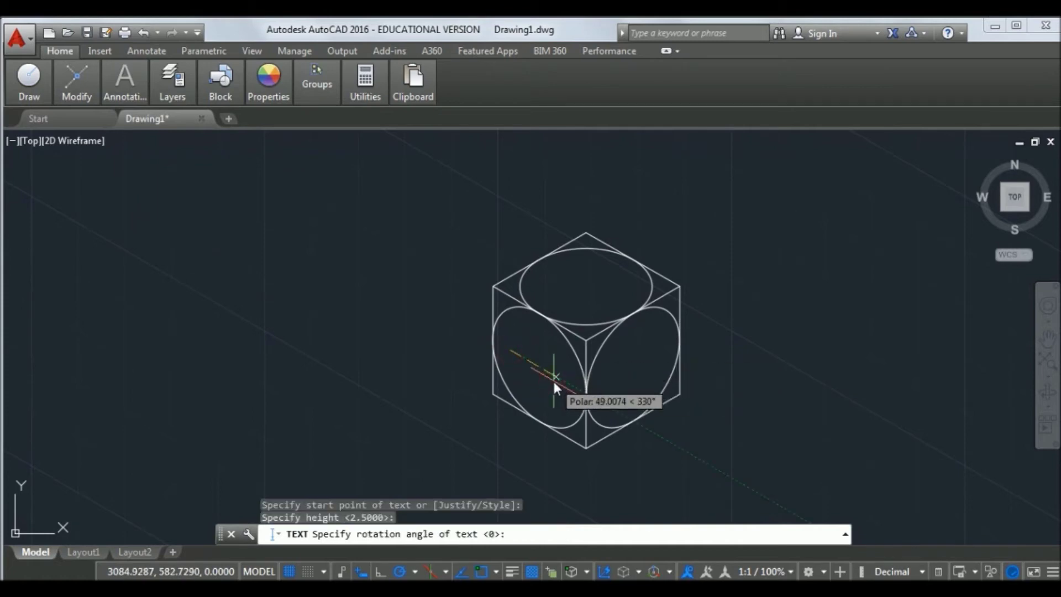
{"action": "left_click", "coordinate": [553, 379]}
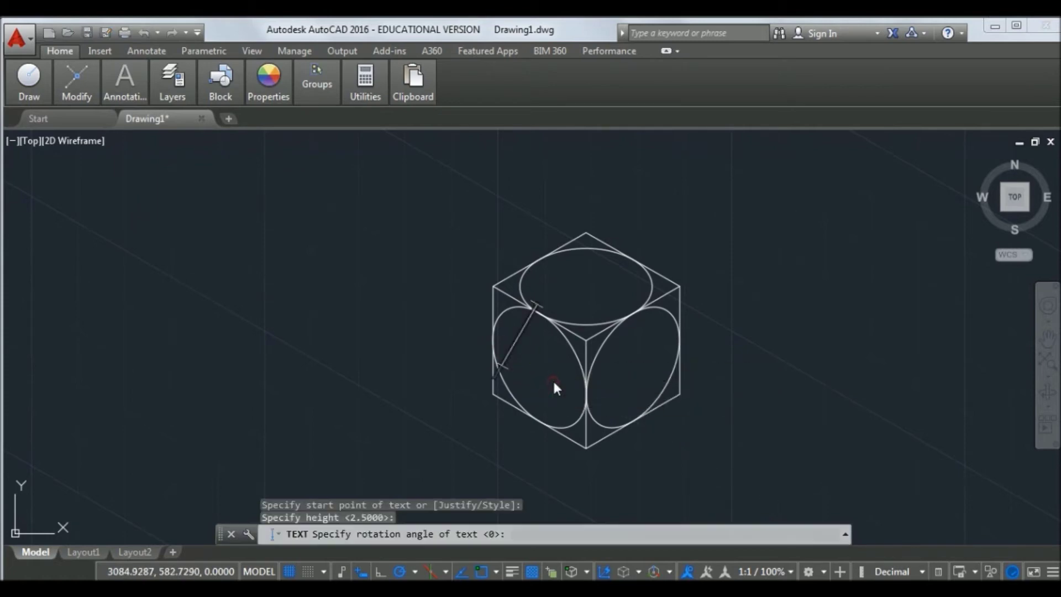
{"action": "type", "text": "Left"}
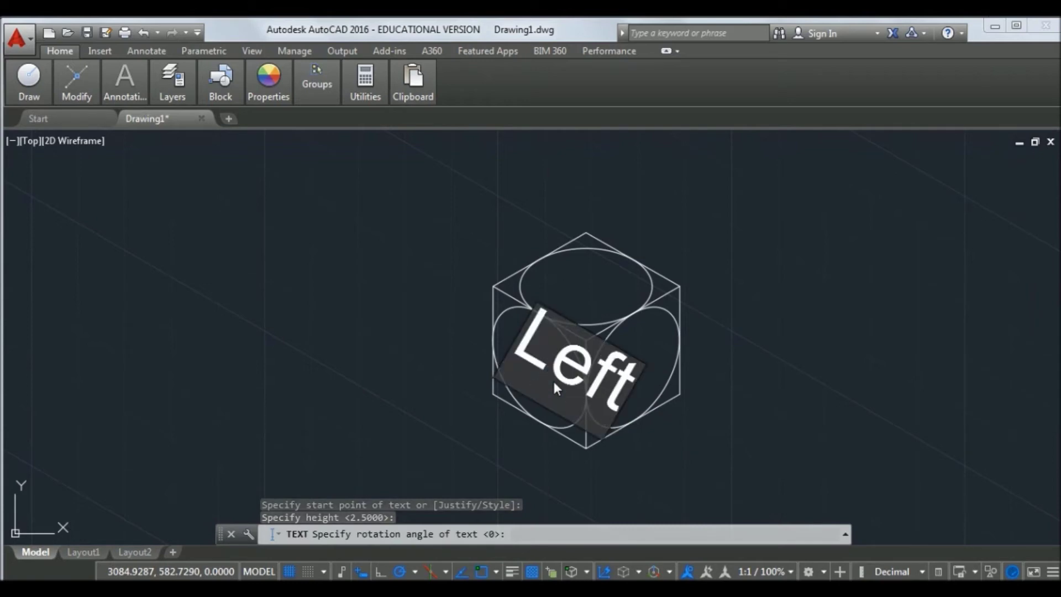
{"action": "key", "text": "Return"}
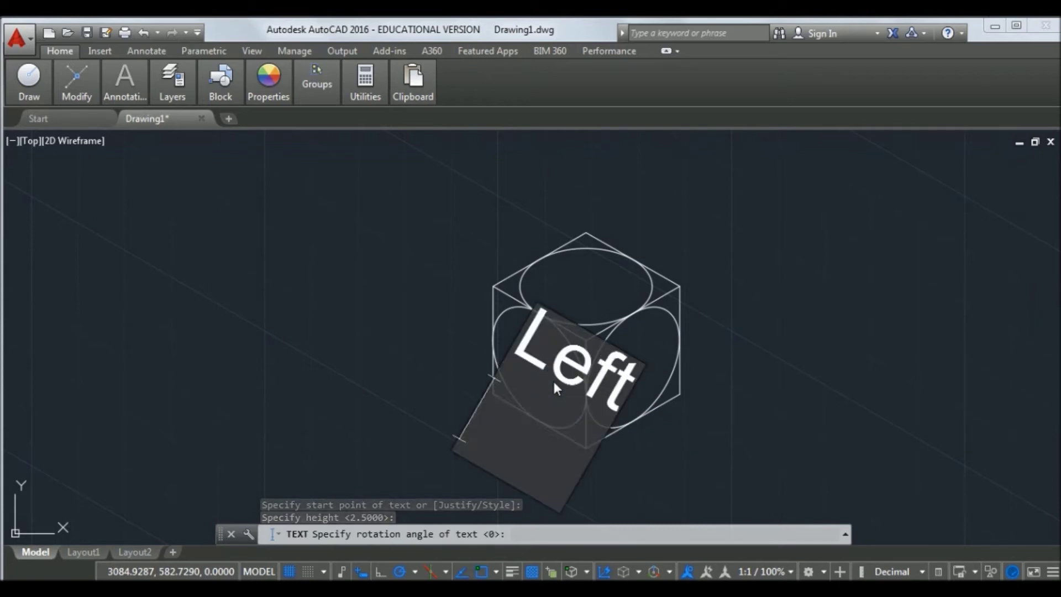
{"action": "key", "text": "Return"}
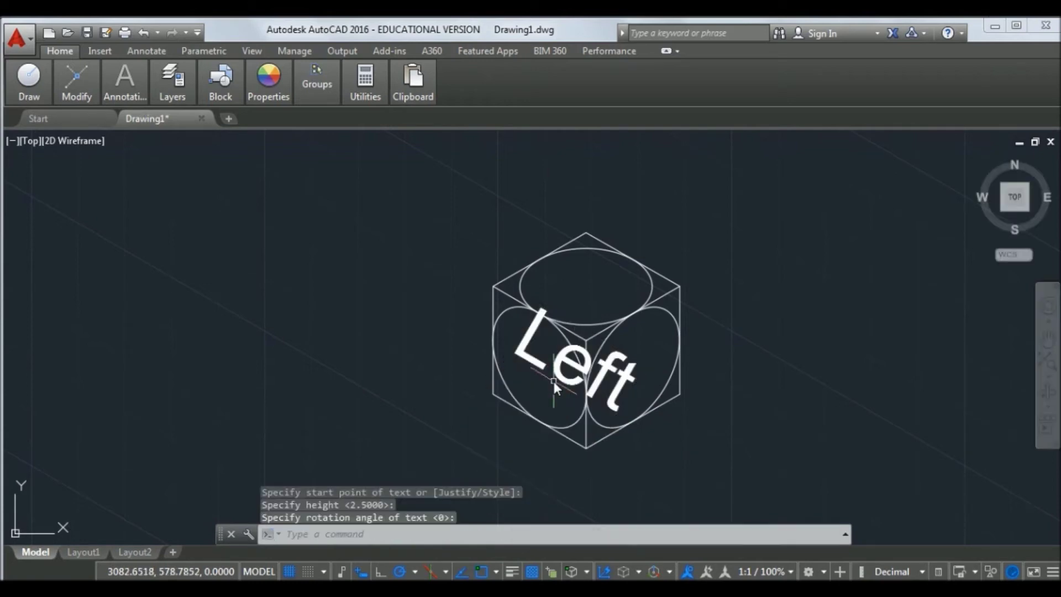
Open the Left label's Properties and set its text height to 25
{"action": "left_click", "coordinate": [534, 363]}
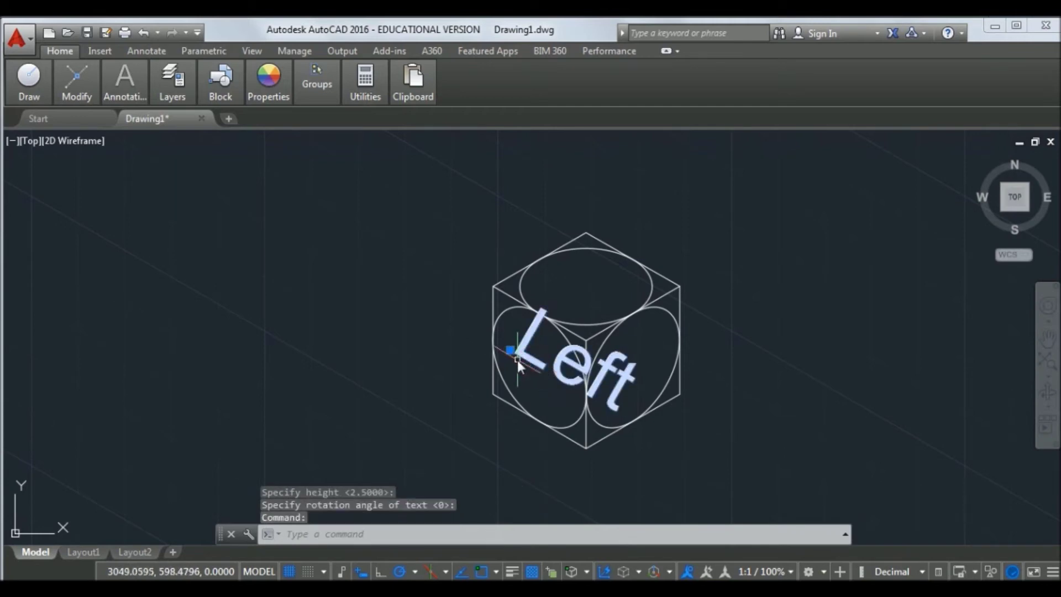
{"action": "left_click", "coordinate": [529, 362]}
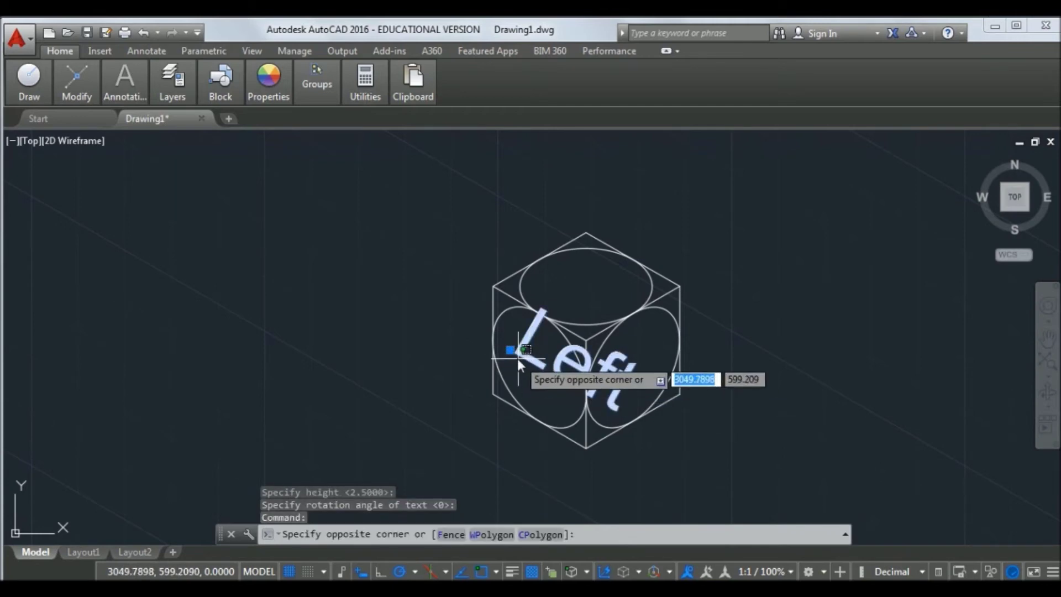
{"action": "right_click", "coordinate": [522, 357]}
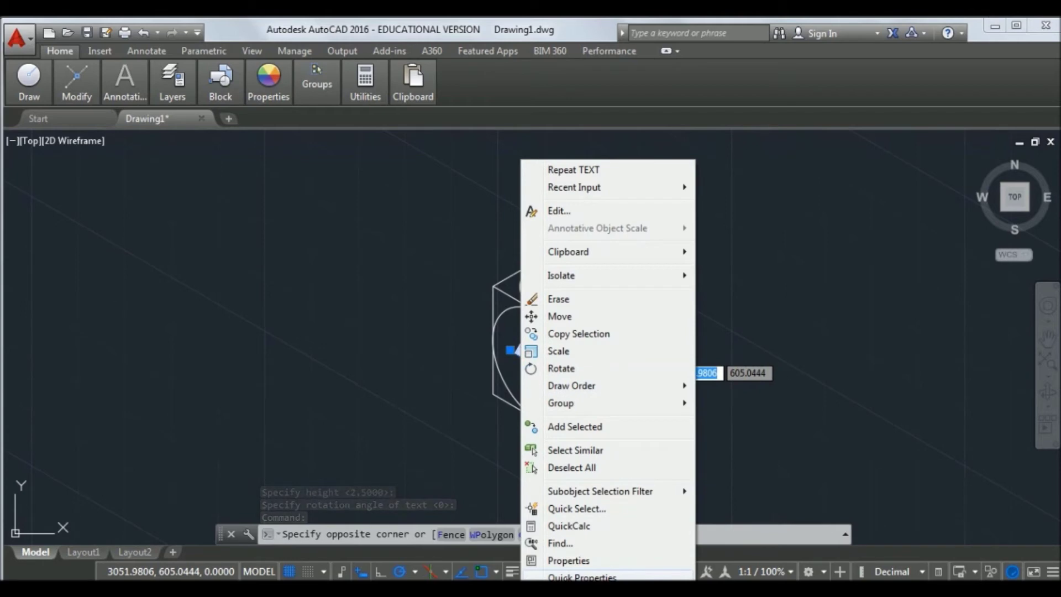
{"action": "key", "text": "Escape"}
{"action": "key", "text": "Escape"}
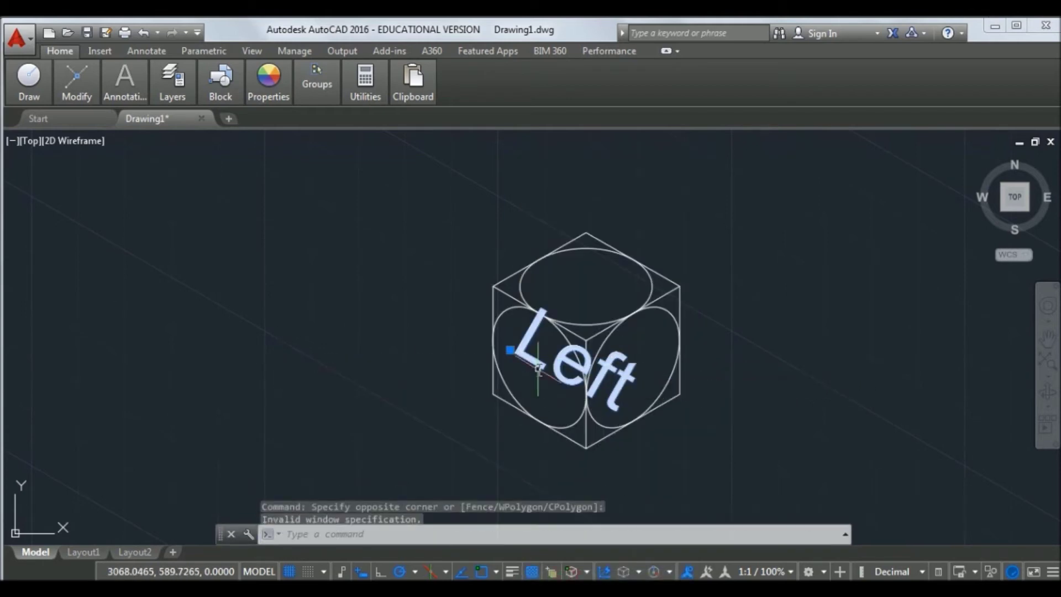
{"action": "right_click", "coordinate": [532, 360]}
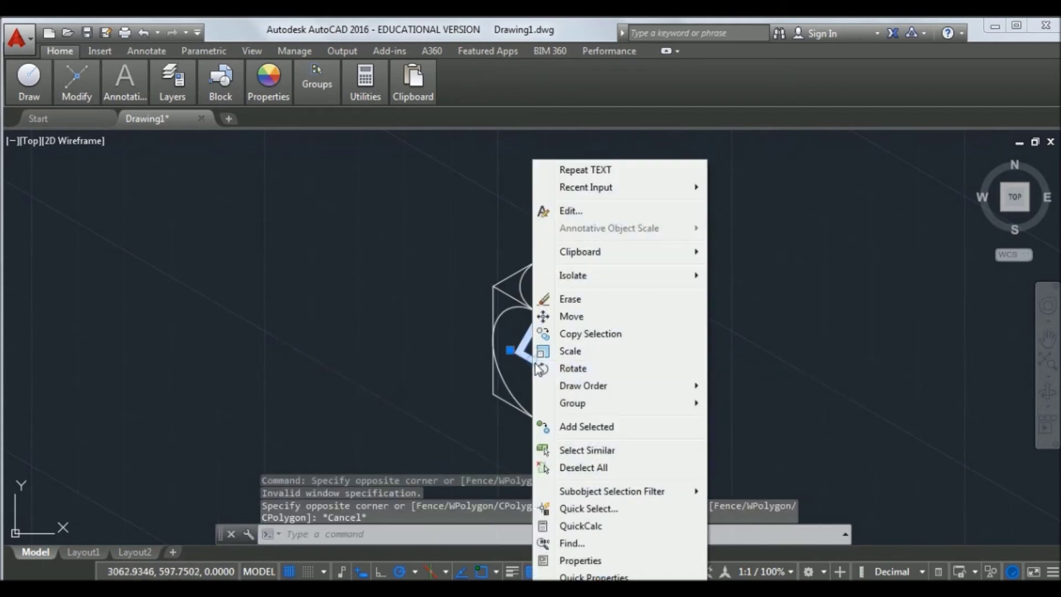
{"action": "left_click", "coordinate": [572, 559]}
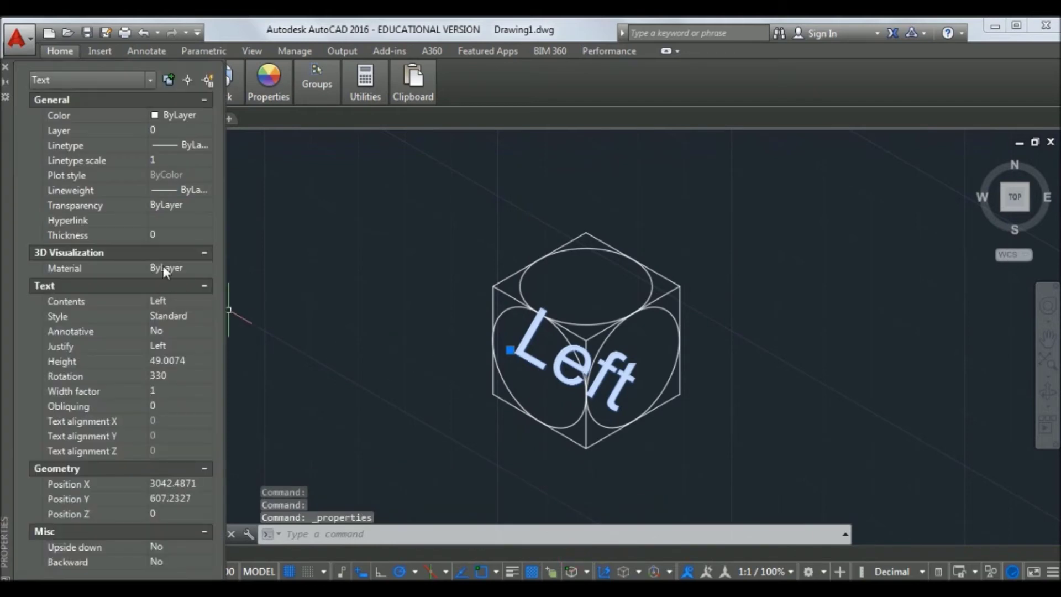
{"action": "left_click", "coordinate": [166, 362]}
{"action": "type", "text": "25"}
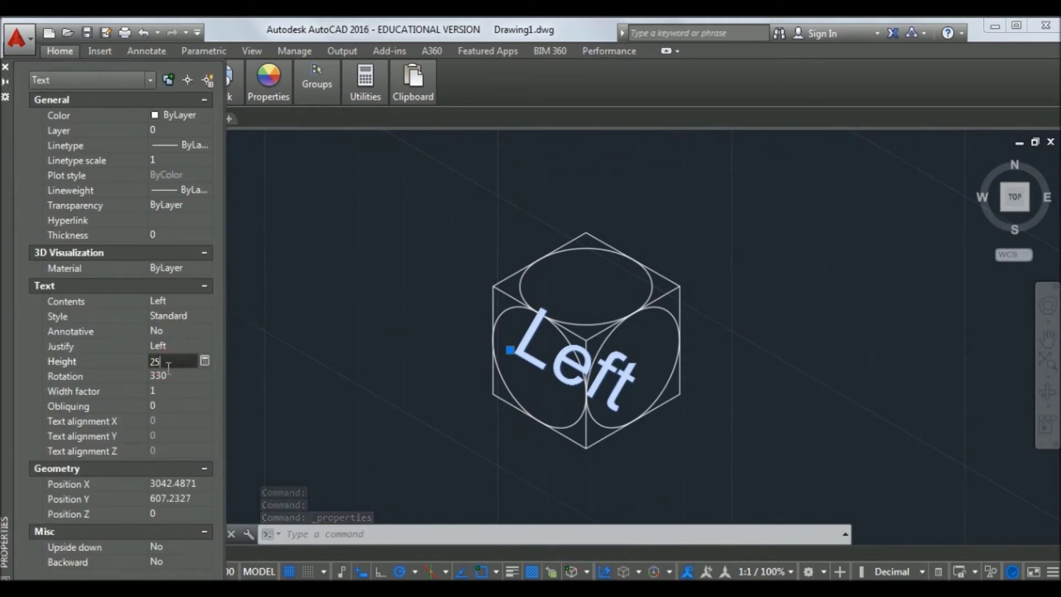
{"action": "left_click", "coordinate": [168, 375]}
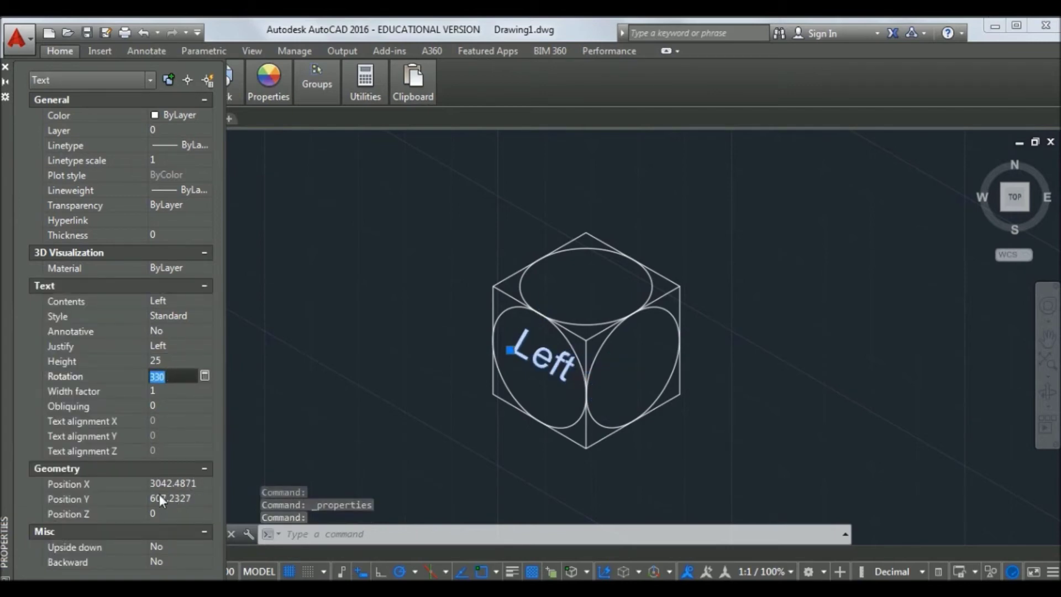
Set the Left label's obliquing angle to -30 (330°)
{"action": "left_click", "coordinate": [166, 406]}
{"action": "type", "text": "30"}
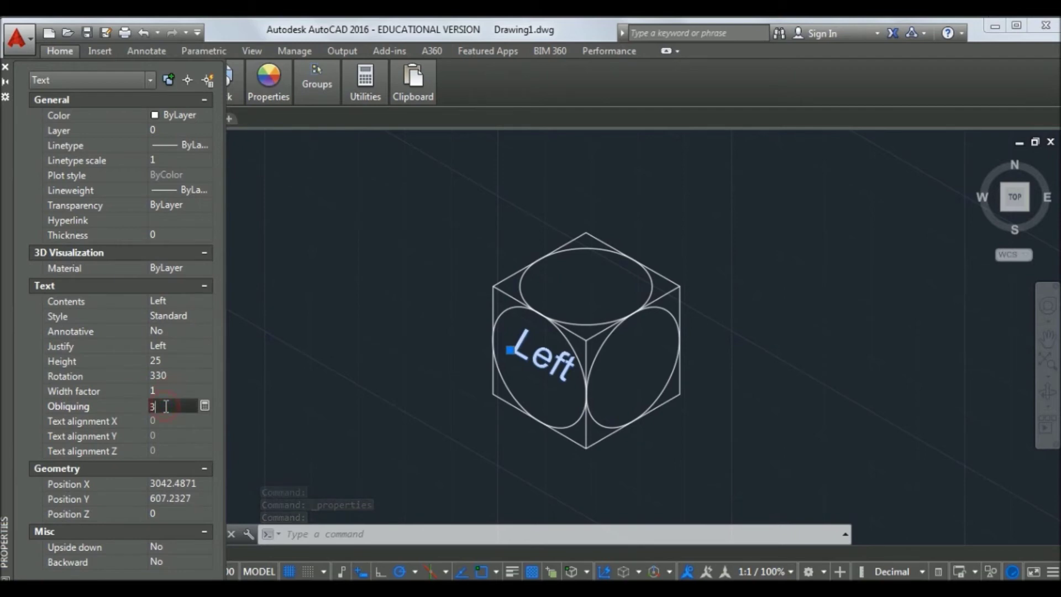
{"action": "left_click", "coordinate": [172, 422]}
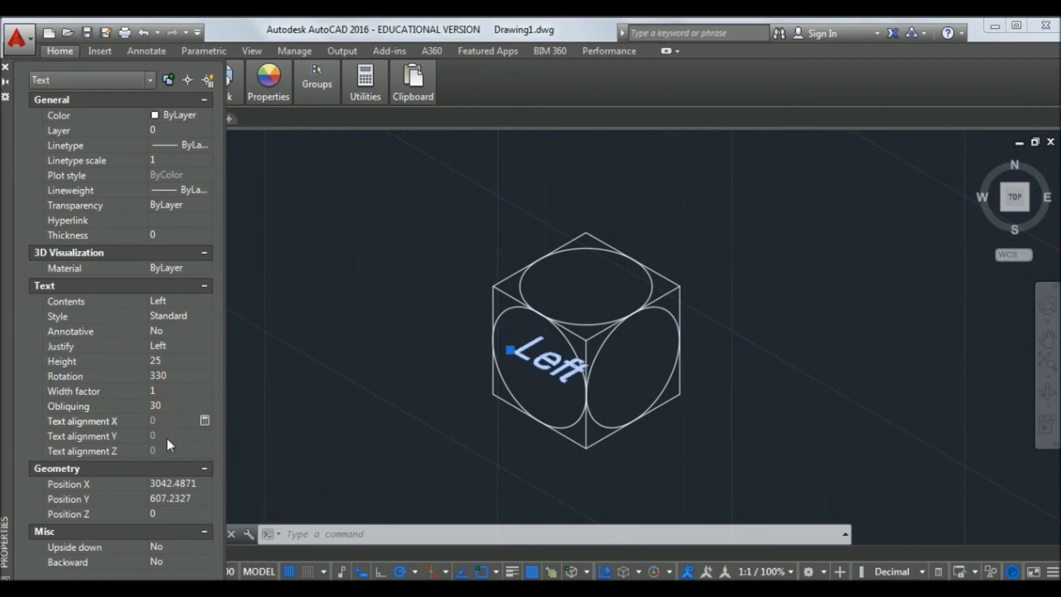
{"action": "left_click", "coordinate": [156, 406]}
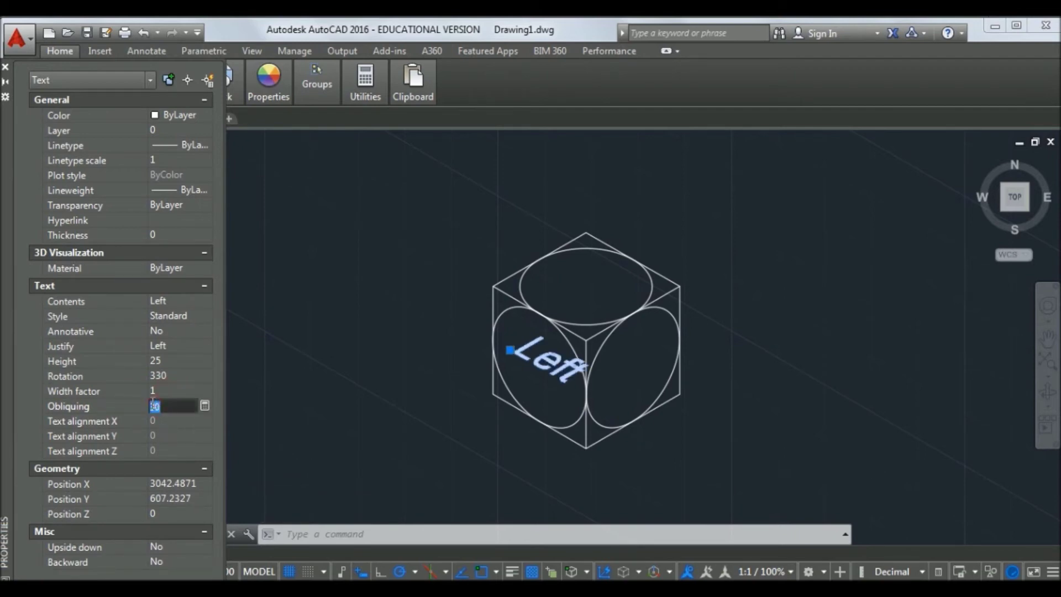
{"action": "left_click", "coordinate": [175, 426]}
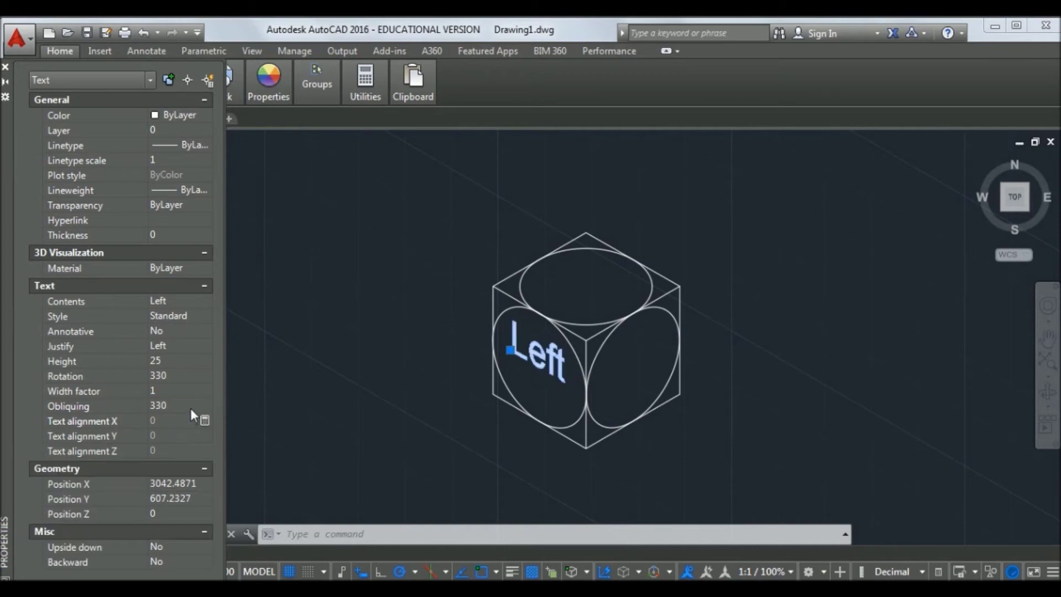
{"action": "left_click", "coordinate": [165, 407]}
{"action": "type", "text": "-30"}
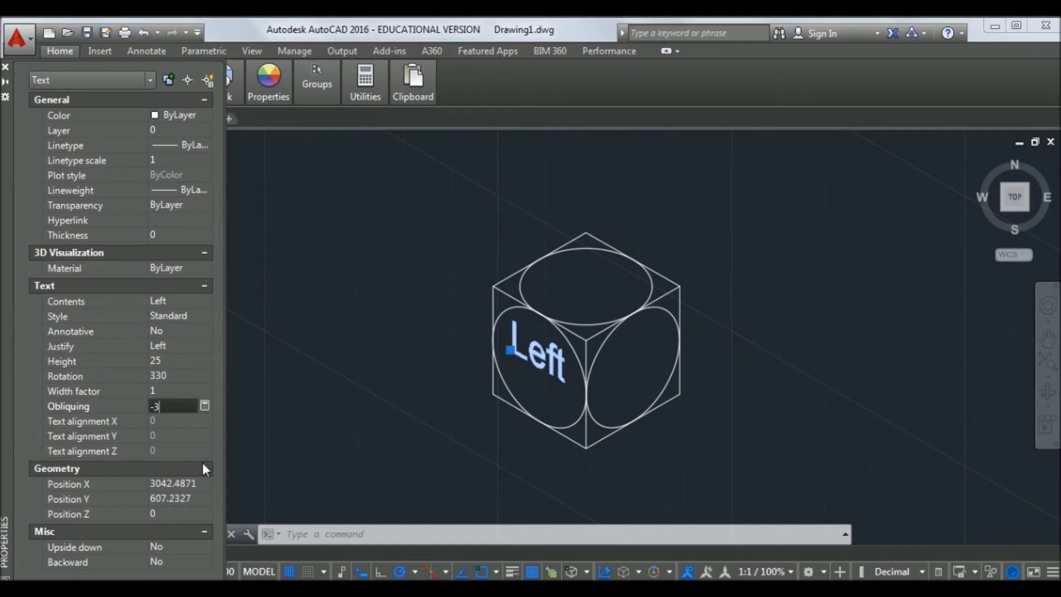
{"action": "key", "text": "Return"}
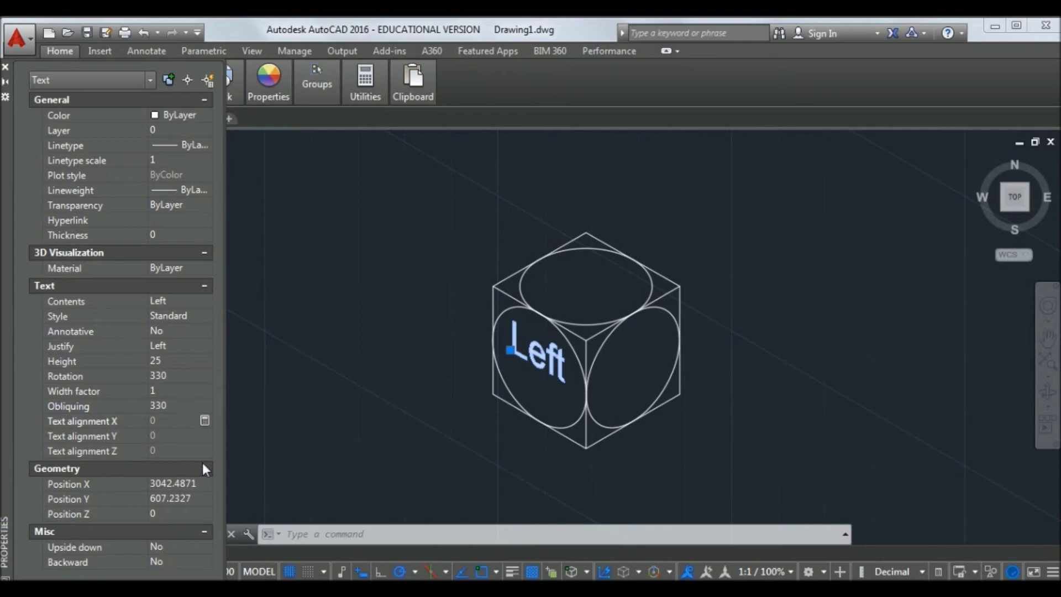
{"action": "left_click", "coordinate": [161, 409]}
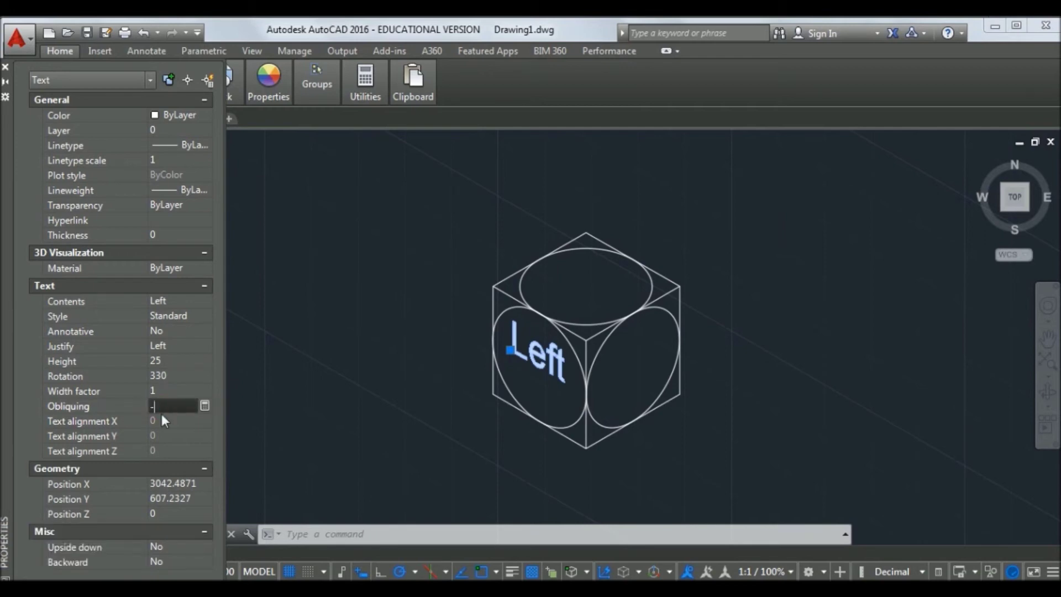
{"action": "key", "text": "Return"}
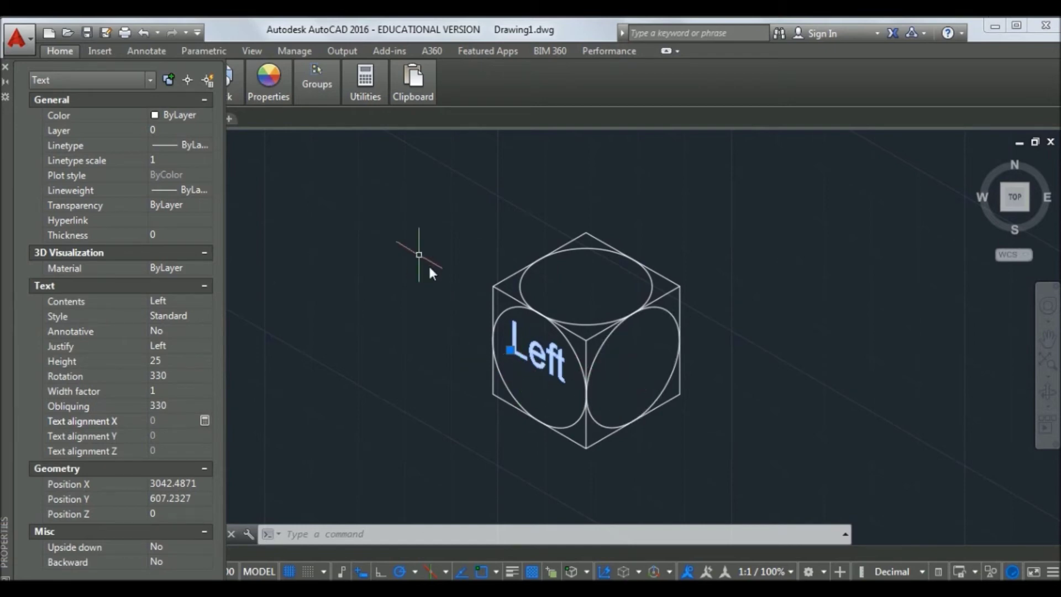
Begin single-line text at a point on the cube's right face, switching the isoplane to Right
{"action": "left_click", "coordinate": [5, 66]}
{"action": "mouse_move", "coordinate": [114, 101]}
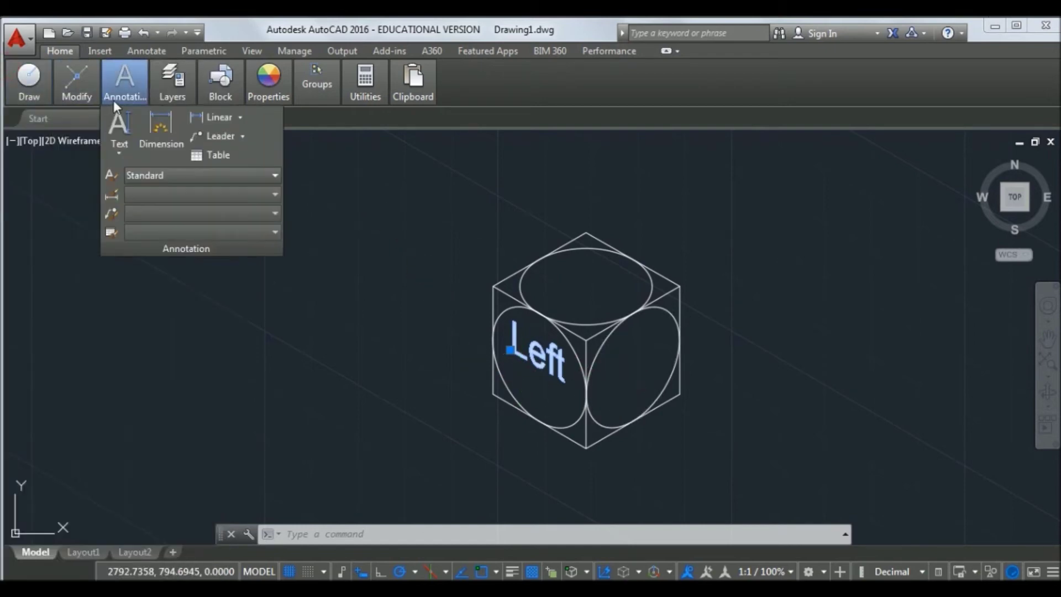
{"action": "left_click", "coordinate": [121, 129]}
{"action": "left_click", "coordinate": [120, 150]}
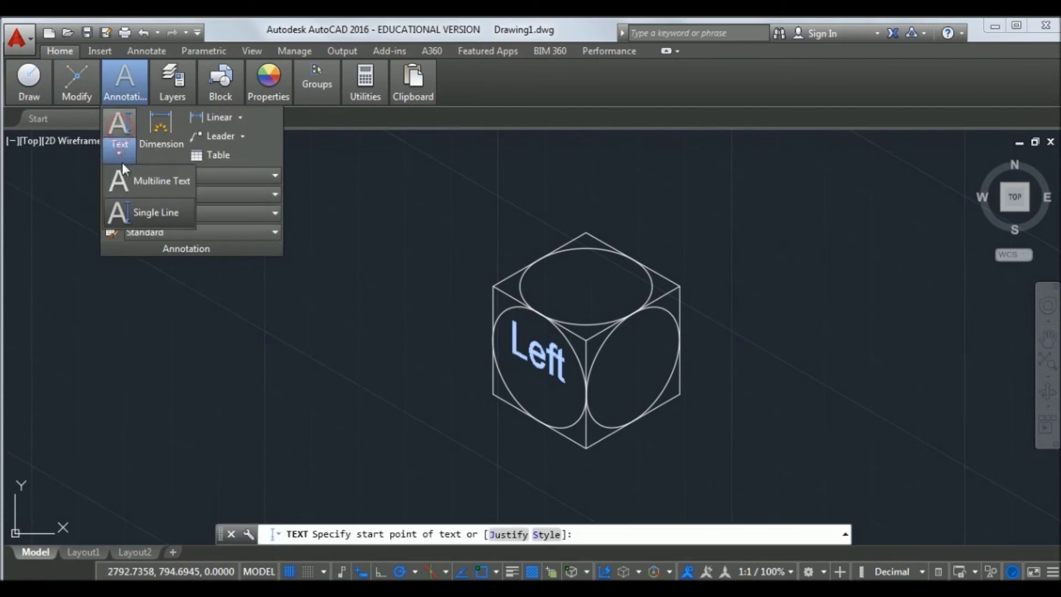
{"action": "left_click", "coordinate": [138, 214]}
{"action": "left_click", "coordinate": [605, 378]}
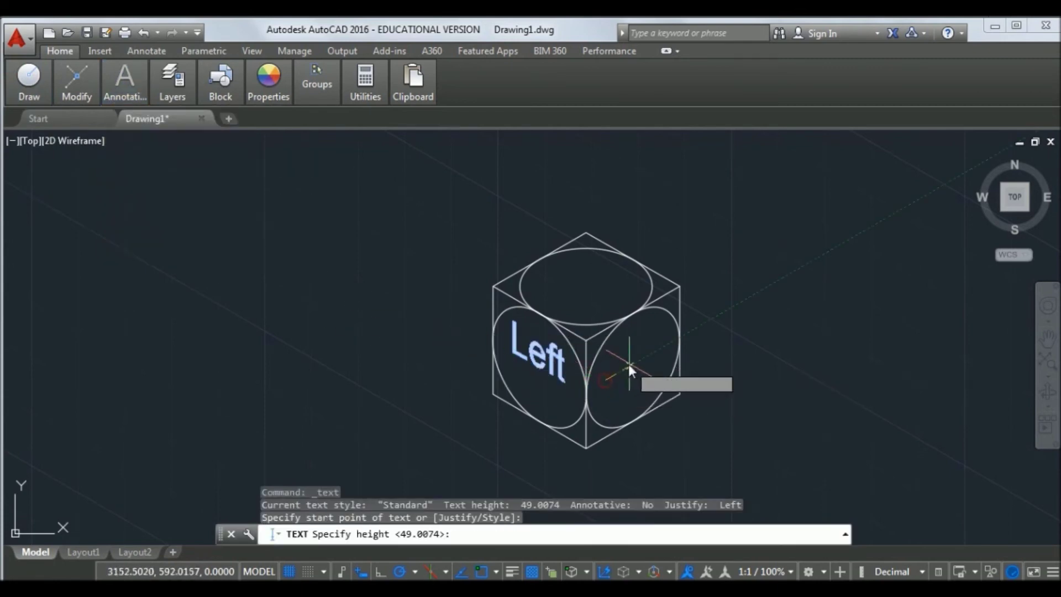
{"action": "left_click", "coordinate": [661, 346]}
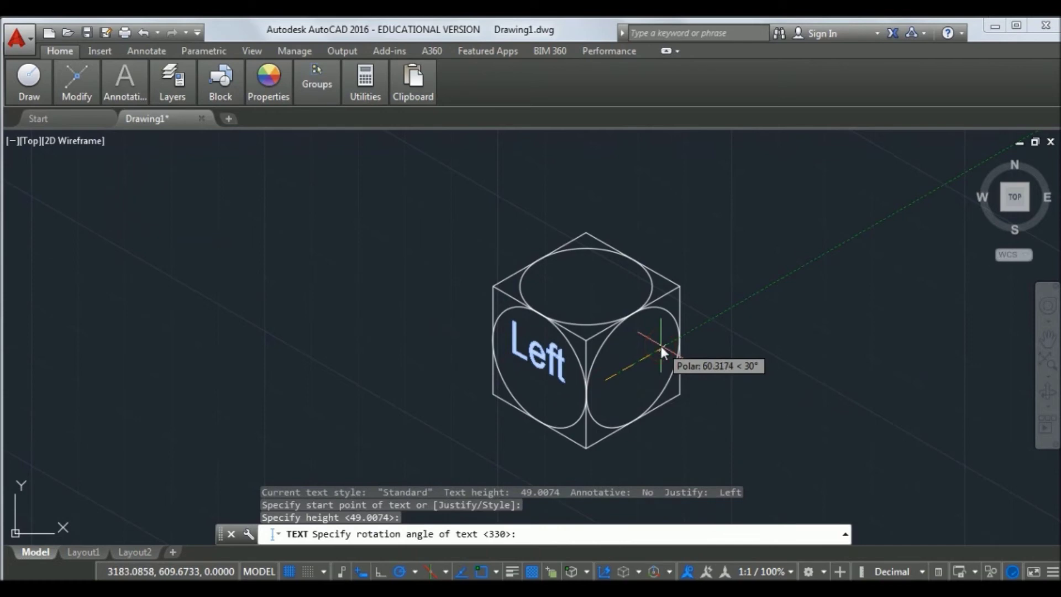
{"action": "key", "text": "F5"}
{"action": "key", "text": "F5"}
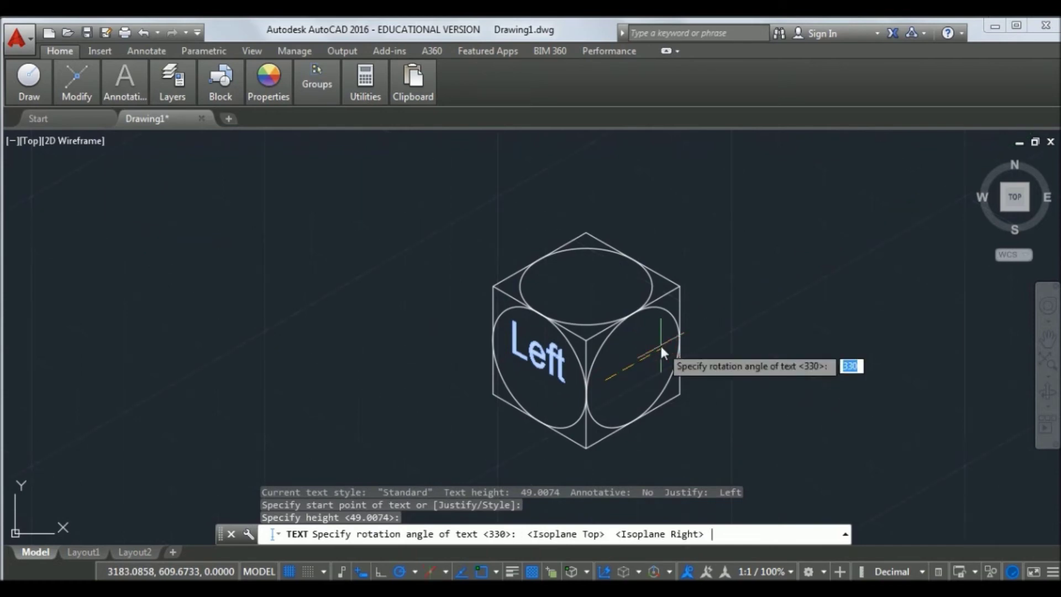
Enter 'Right' at a 30° rotation and select the new label
{"action": "left_click", "coordinate": [661, 347]}
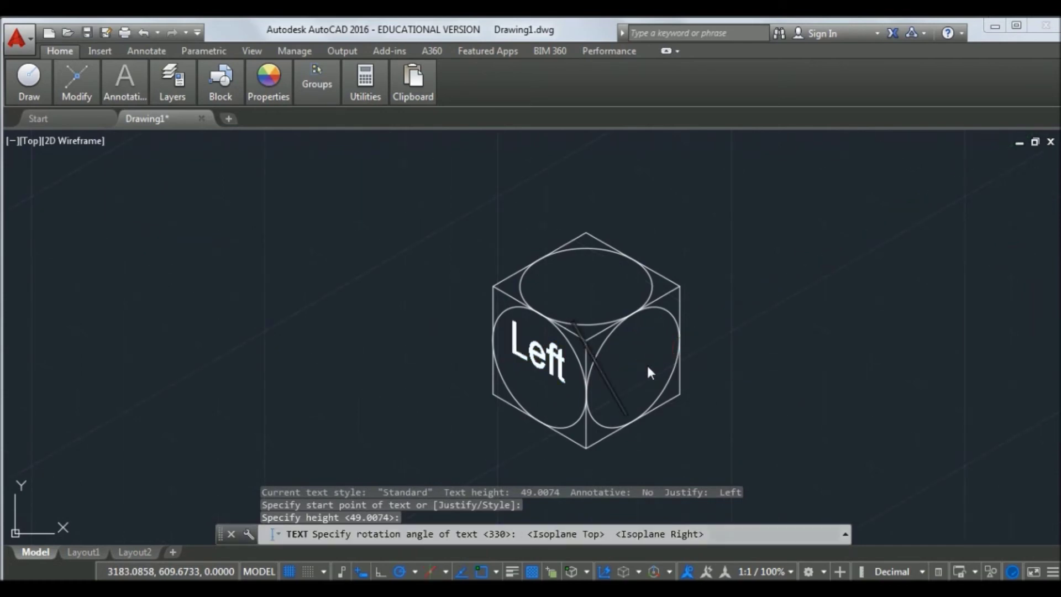
{"action": "type", "text": "Right"}
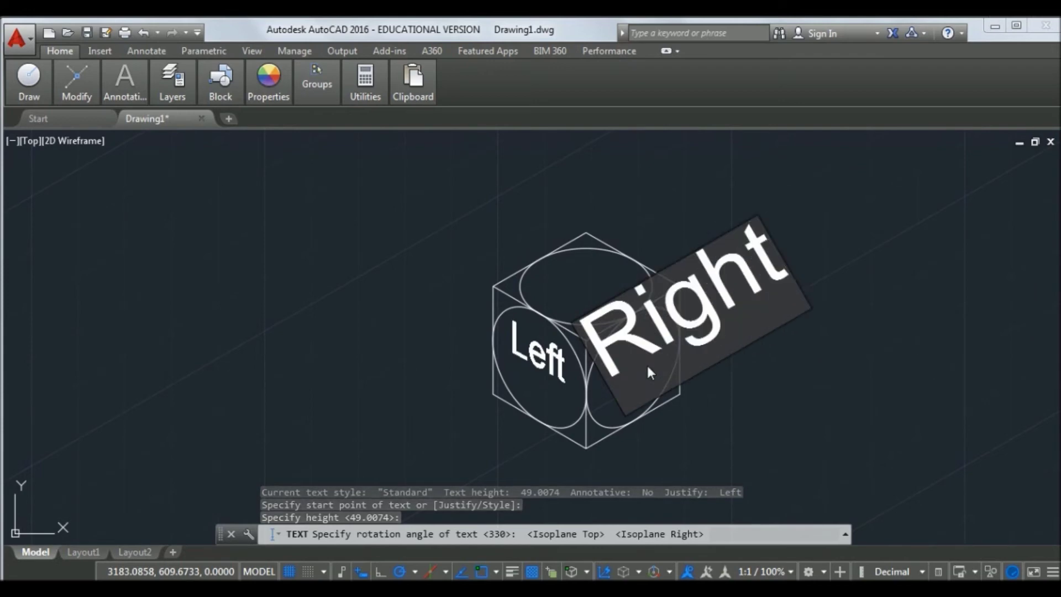
{"action": "key", "text": "Return"}
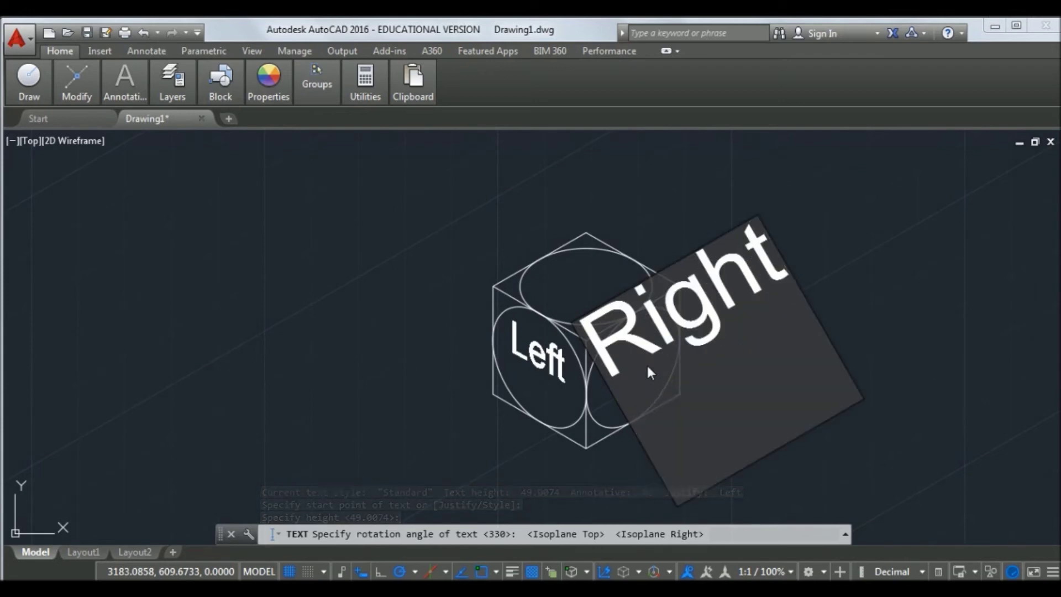
{"action": "key", "text": "Return"}
{"action": "left_click", "coordinate": [647, 363]}
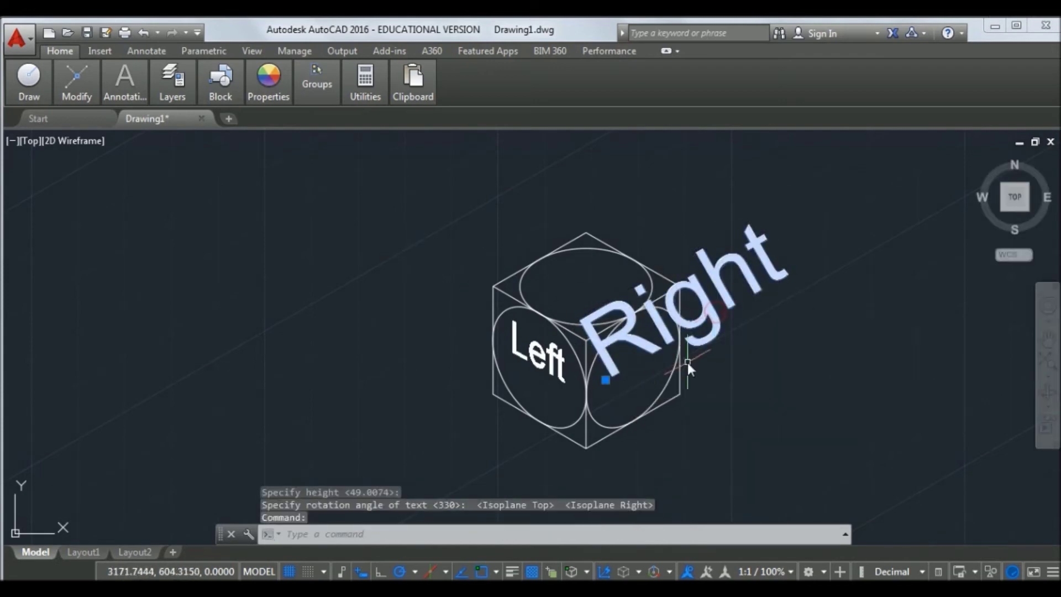
{"action": "right_click", "coordinate": [701, 324]}
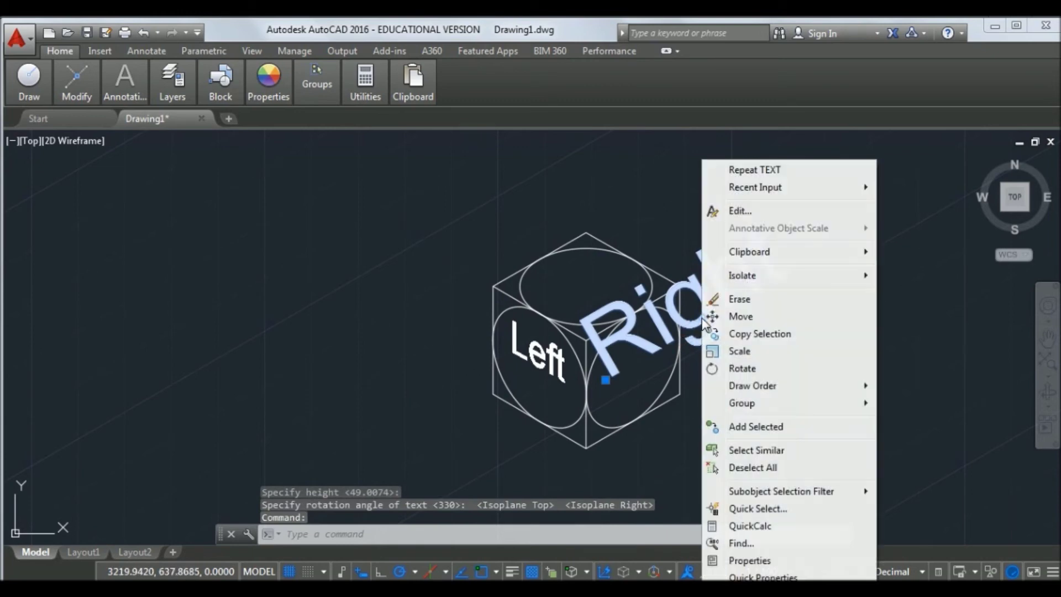
Give the Right label height 25 and a 30° obliquing angle in Properties
{"action": "left_click", "coordinate": [749, 561]}
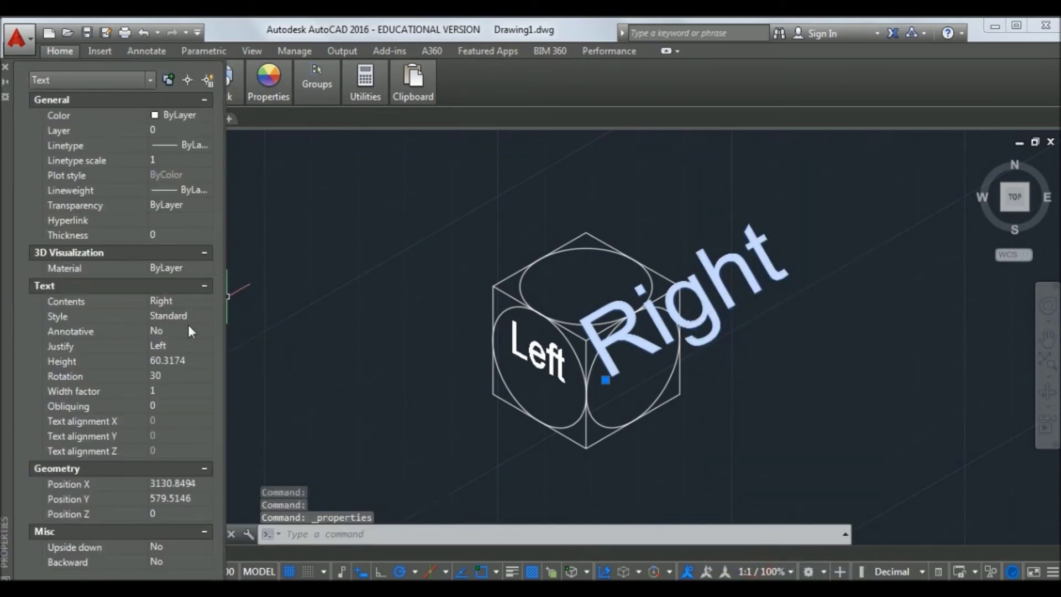
{"action": "left_click", "coordinate": [174, 362]}
{"action": "type", "text": "25"}
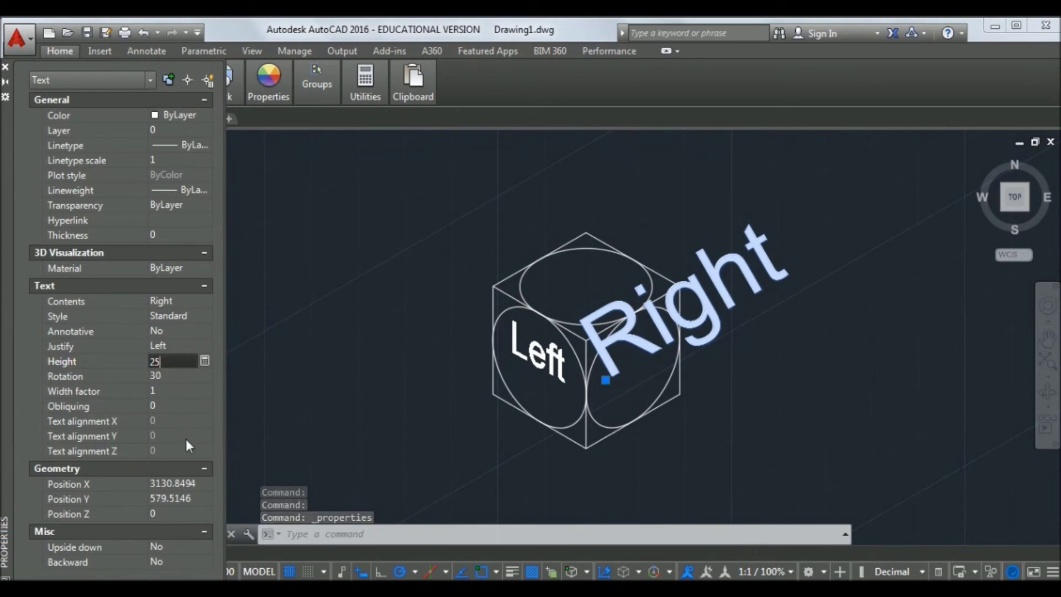
{"action": "left_click", "coordinate": [154, 403]}
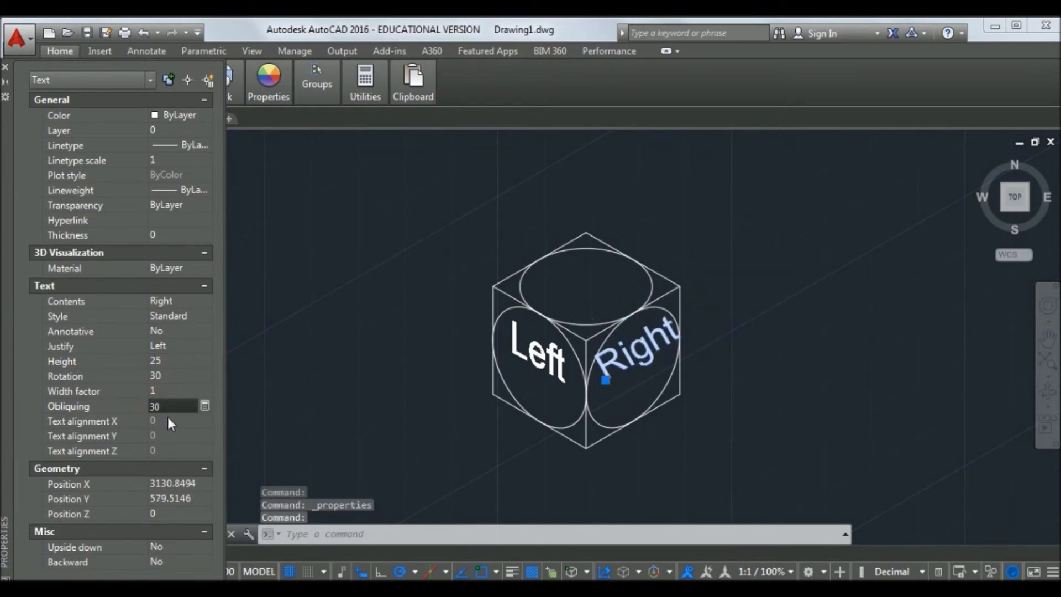
{"action": "left_click", "coordinate": [168, 418]}
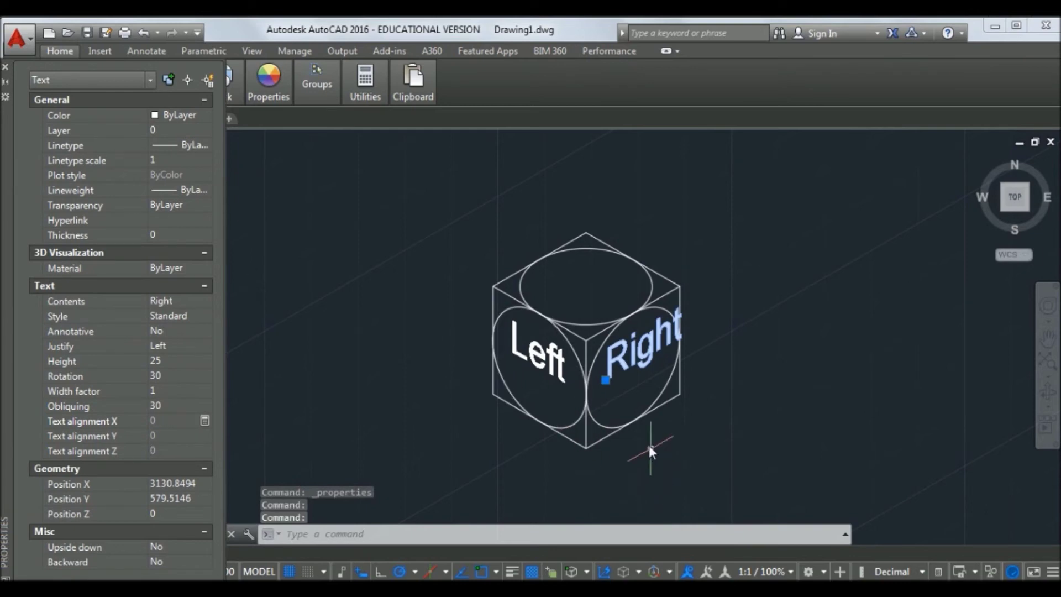
Move the Right label down inside the right face and close Properties
{"action": "left_click", "coordinate": [606, 380]}
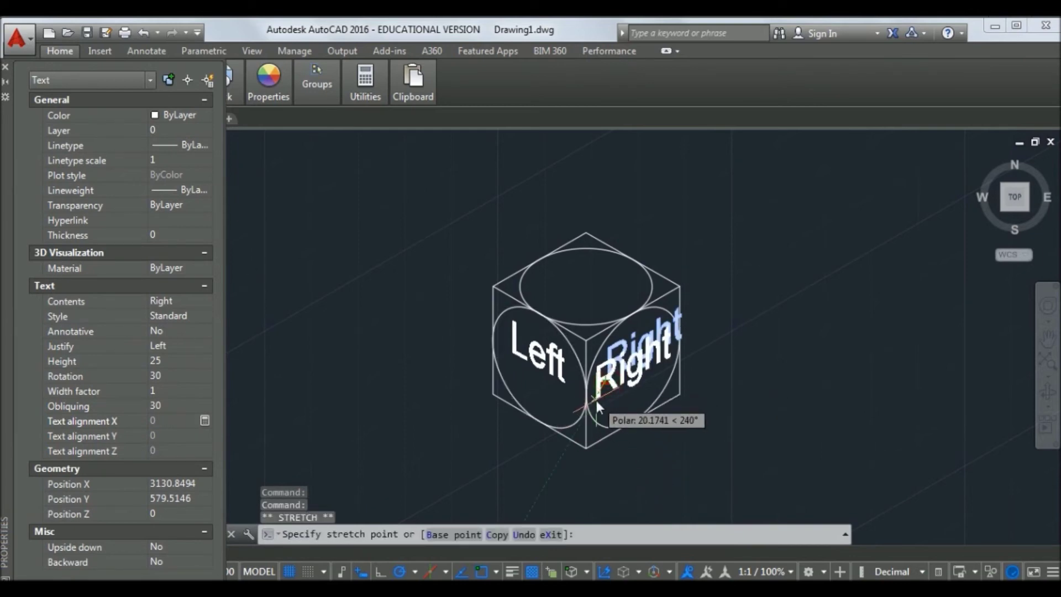
{"action": "left_click", "coordinate": [595, 400]}
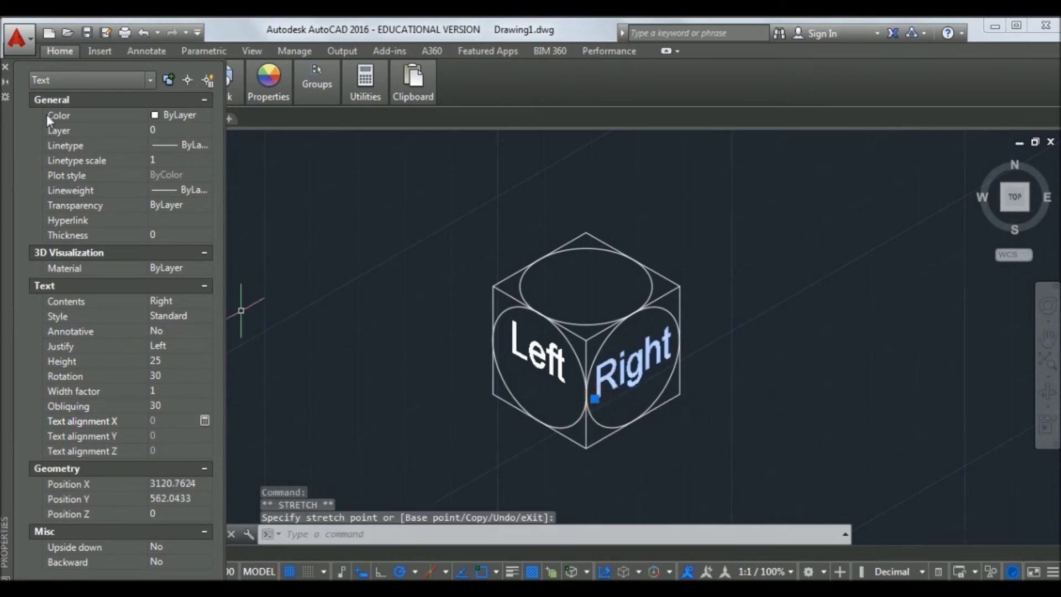
{"action": "left_click", "coordinate": [6, 68]}
{"action": "key", "text": "ctrl+1"}
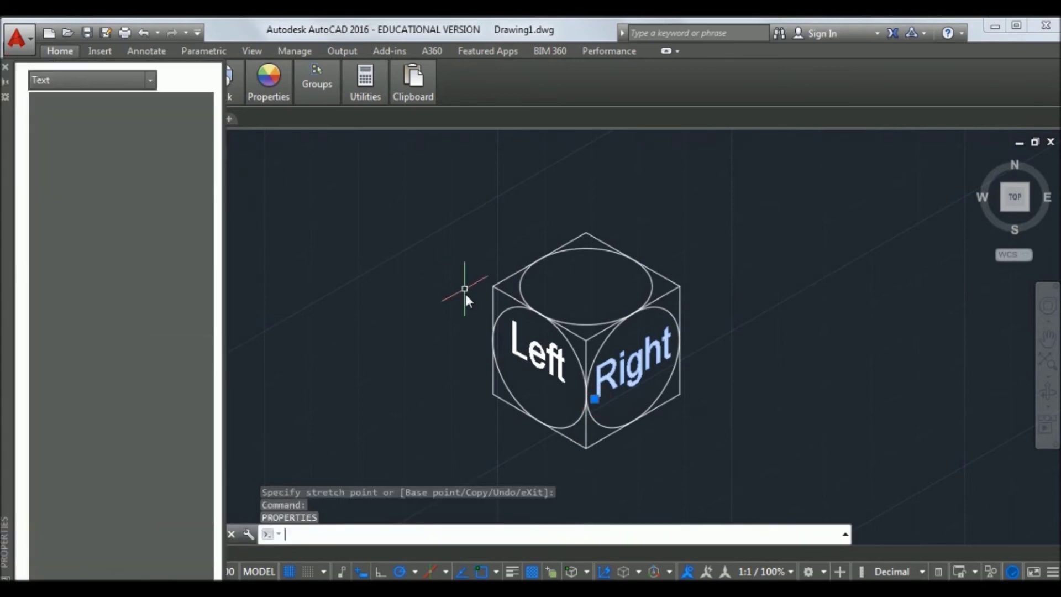
{"action": "key", "text": "ctrl+1"}
{"action": "left_click", "coordinate": [118, 128]}
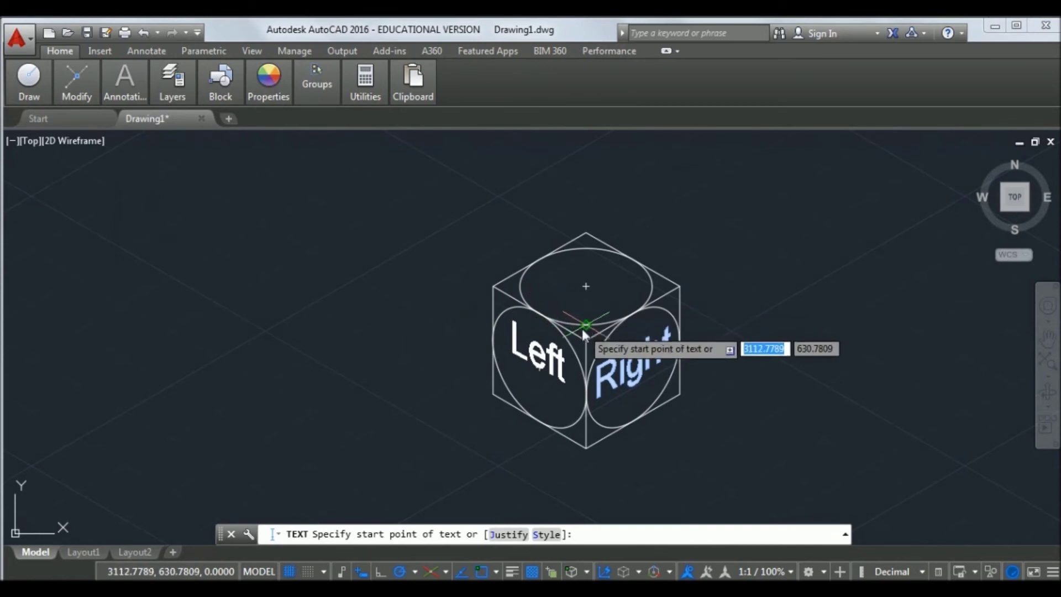
Place 'Top' text on the top face with default height and 30° rotation, then select it
{"action": "left_click", "coordinate": [554, 306]}
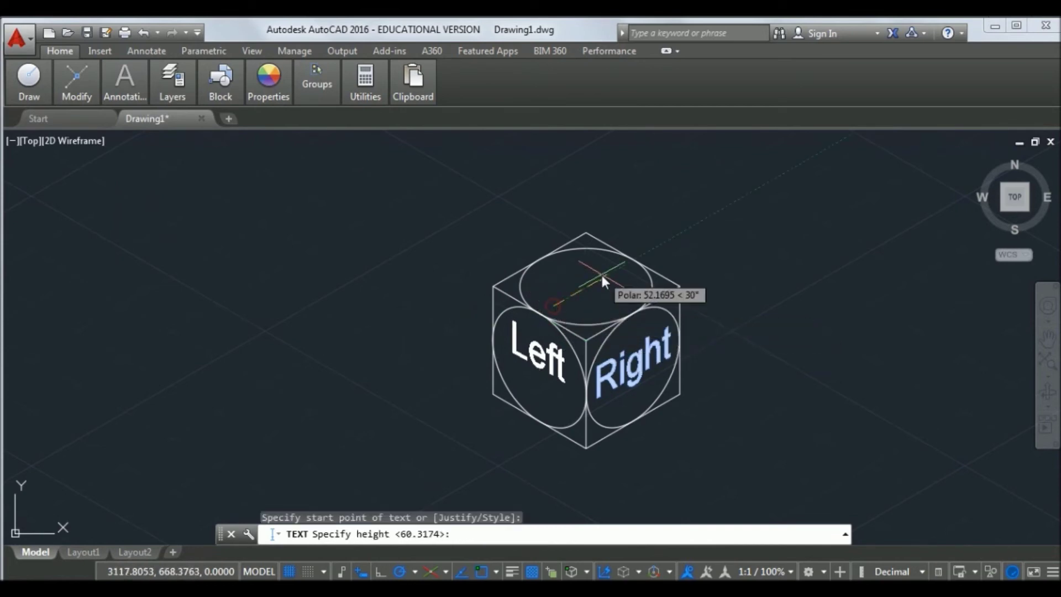
{"action": "key", "text": "Return"}
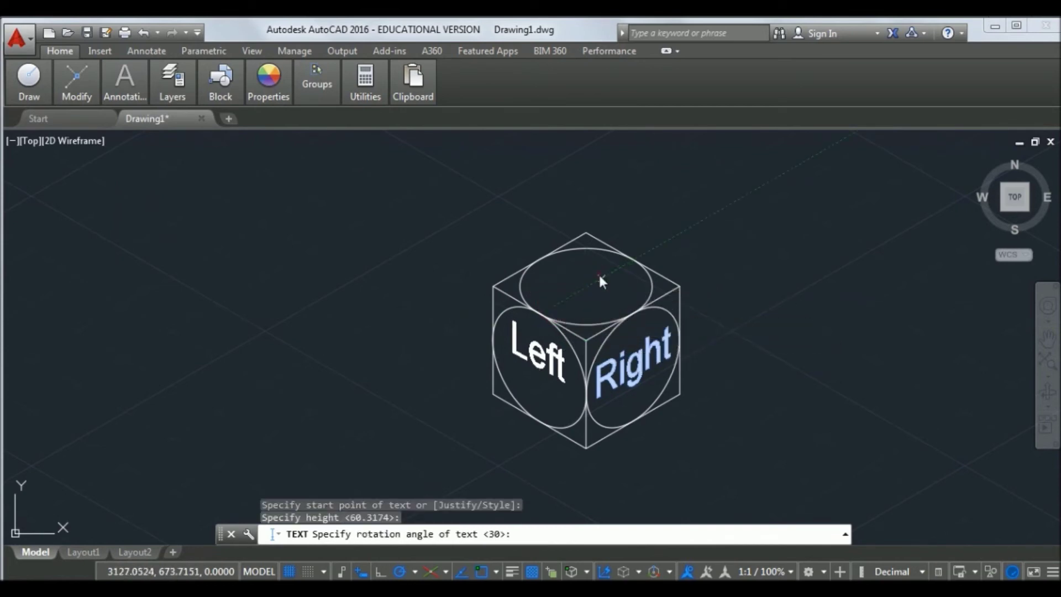
{"action": "key", "text": "Return"}
{"action": "type", "text": "Top"}
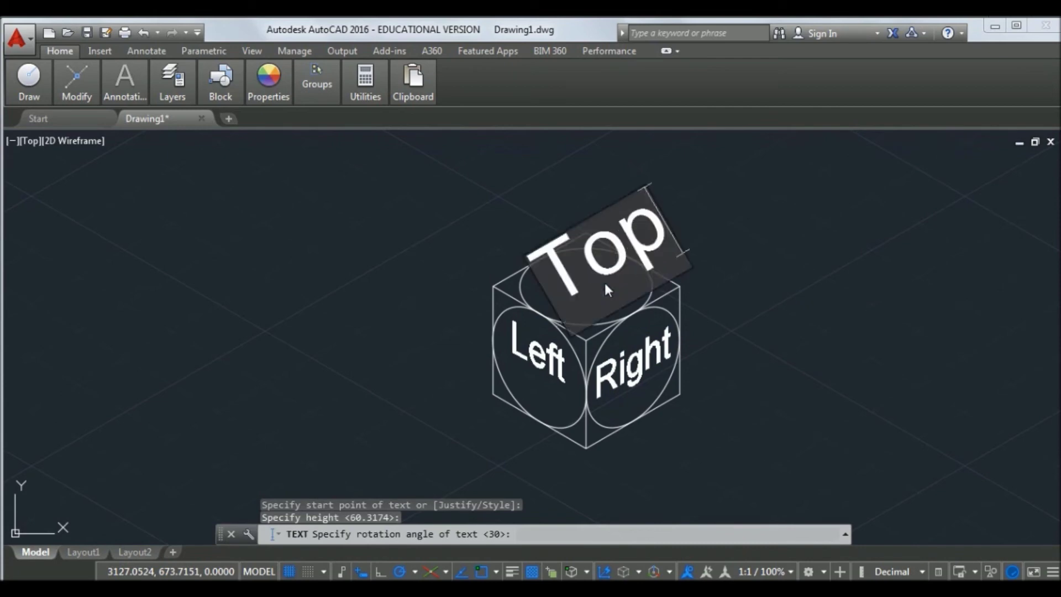
{"action": "key", "text": "Return"}
{"action": "key", "text": "Return"}
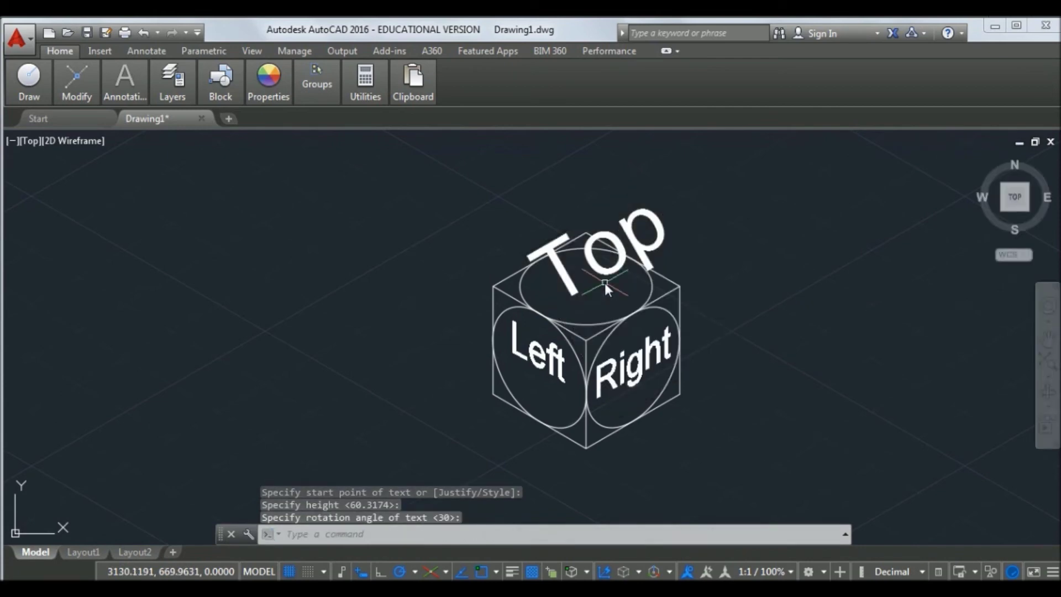
{"action": "left_click", "coordinate": [569, 275]}
{"action": "right_click", "coordinate": [569, 275]}
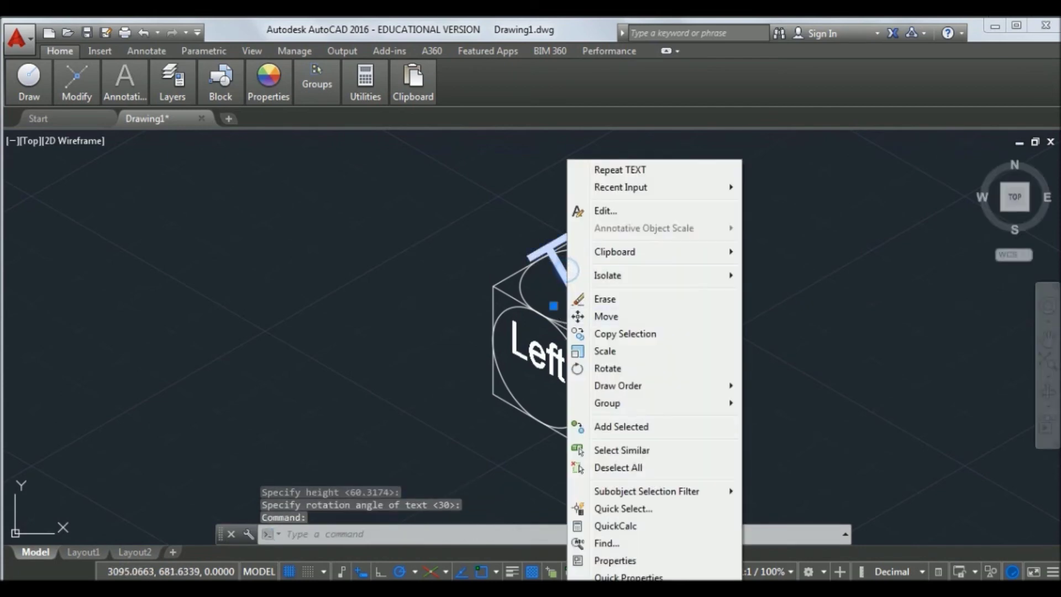
Open the Top label's Properties and set its height to 25
{"action": "left_click", "coordinate": [602, 575]}
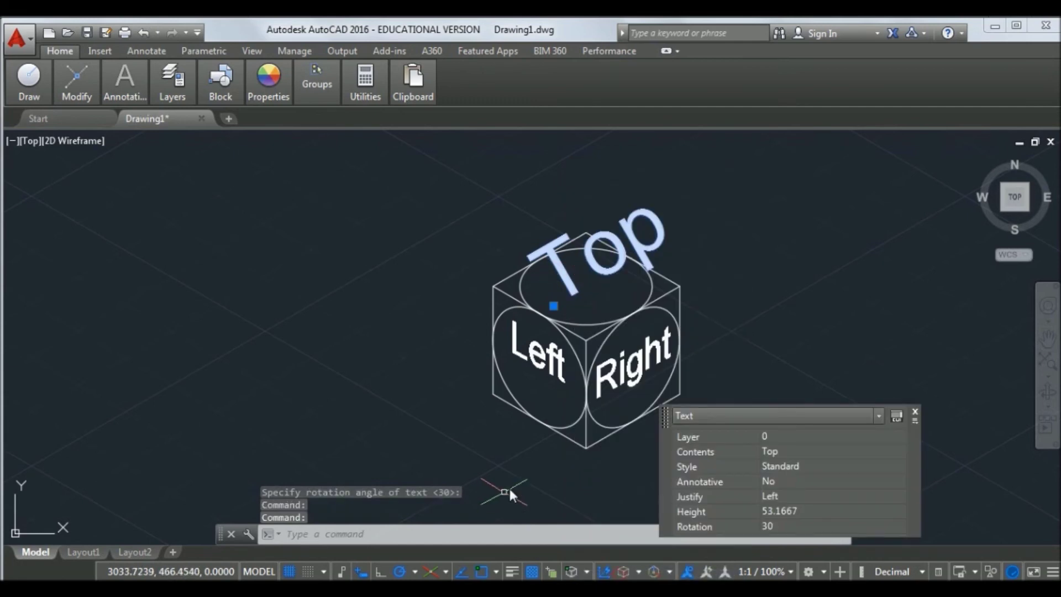
{"action": "left_click", "coordinate": [914, 414]}
{"action": "right_click", "coordinate": [560, 274]}
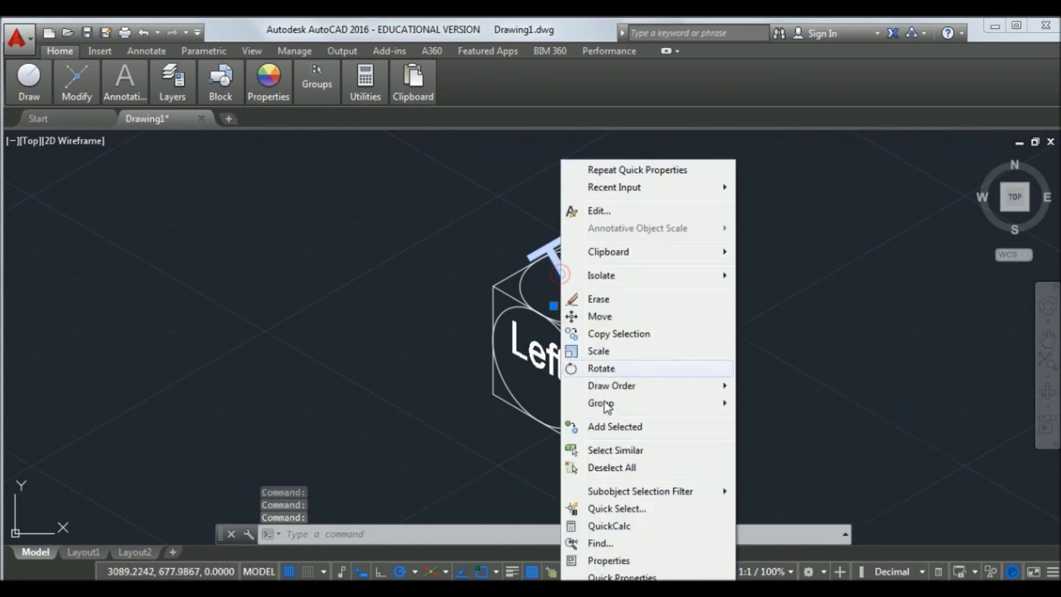
{"action": "left_click", "coordinate": [608, 560]}
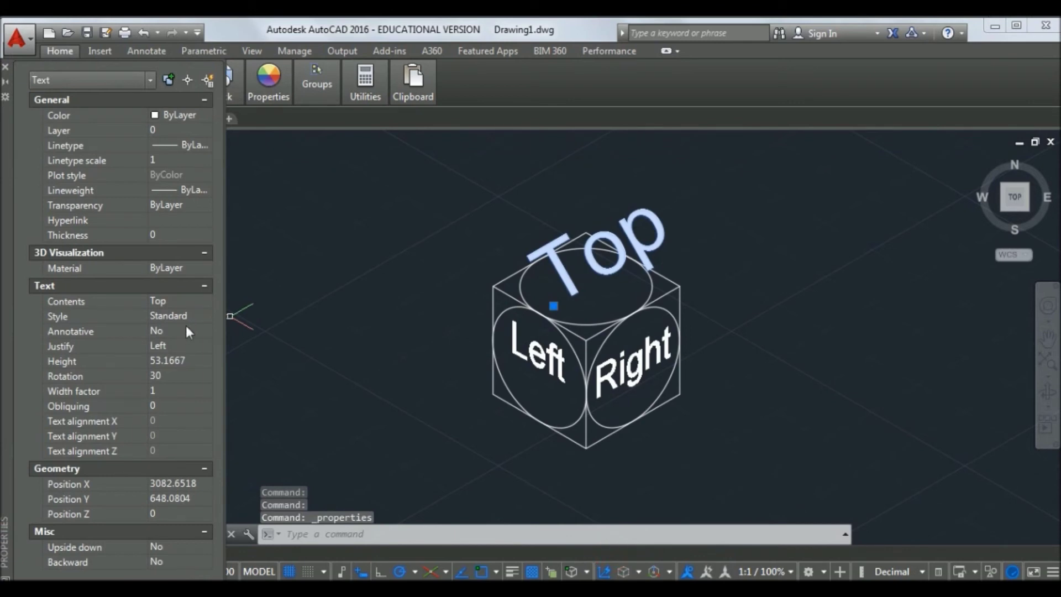
{"action": "left_click", "coordinate": [165, 362]}
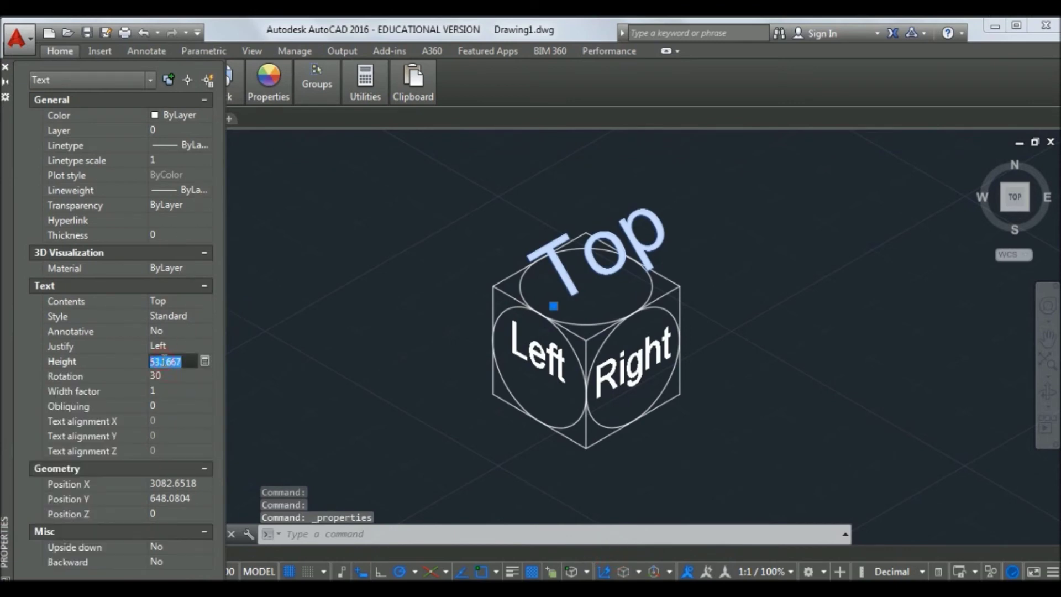
{"action": "type", "text": "25"}
Set the Top label's obliquing angle to 330
{"action": "left_click", "coordinate": [155, 406]}
{"action": "type", "text": "3"}
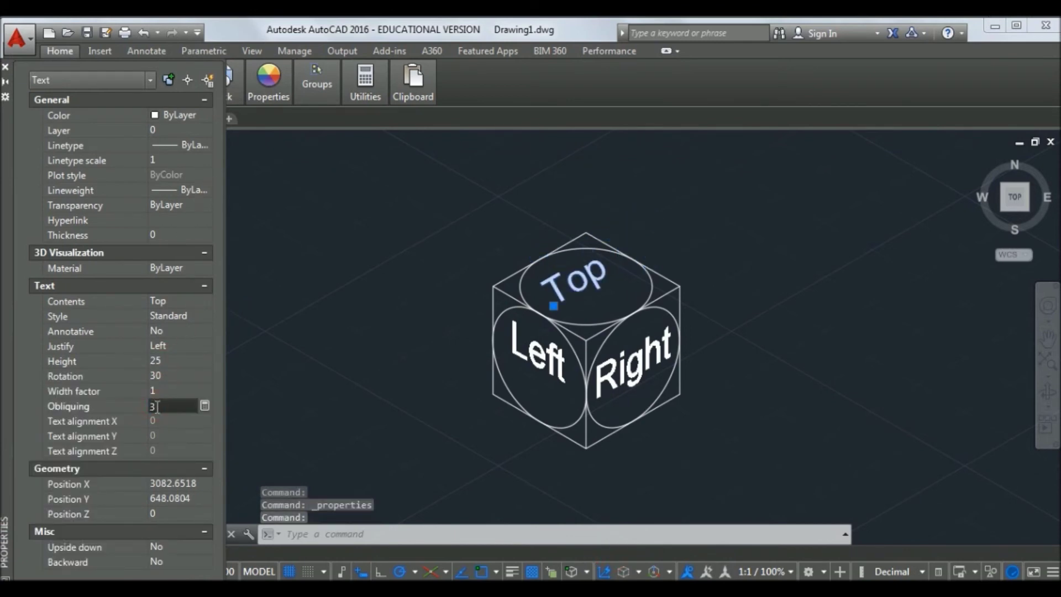
{"action": "key", "text": "Return"}
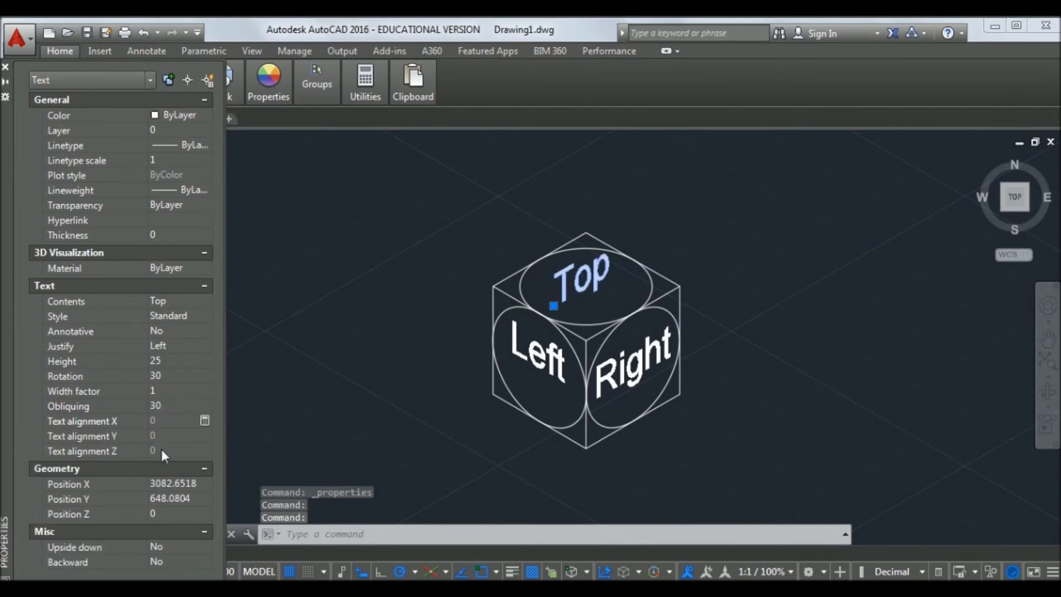
{"action": "left_click", "coordinate": [168, 406]}
{"action": "type", "text": "3"}
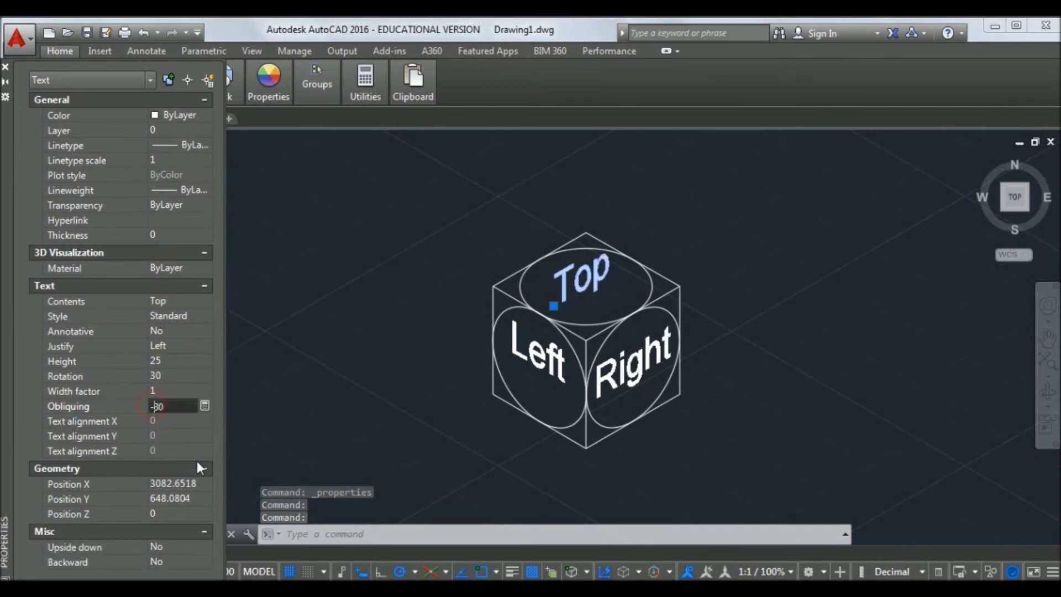
{"action": "key", "text": "Return"}
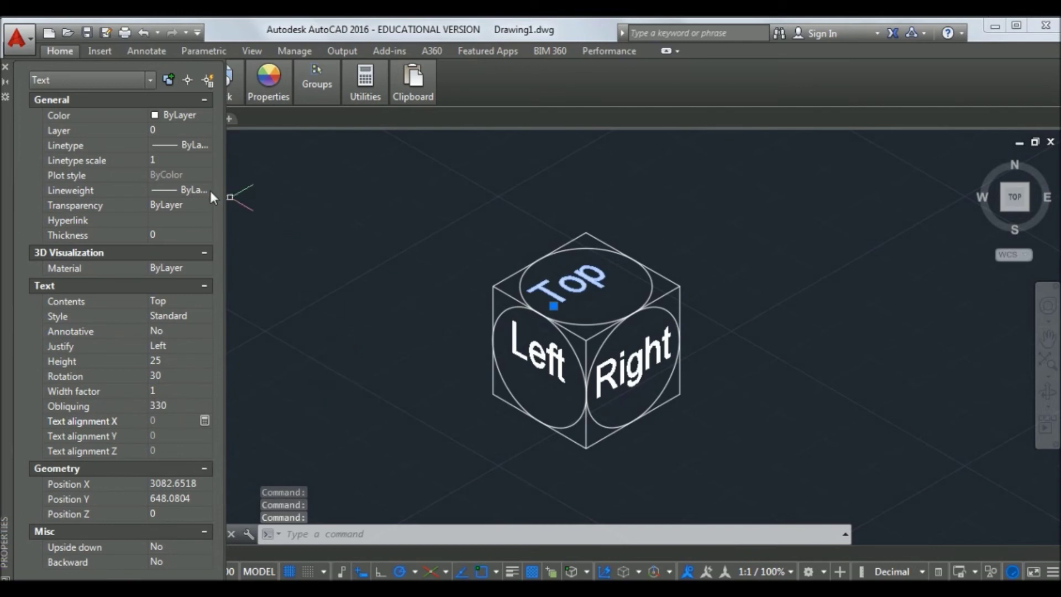
Move the Top label to centre it in the top isocircle
{"action": "left_click", "coordinate": [5, 66]}
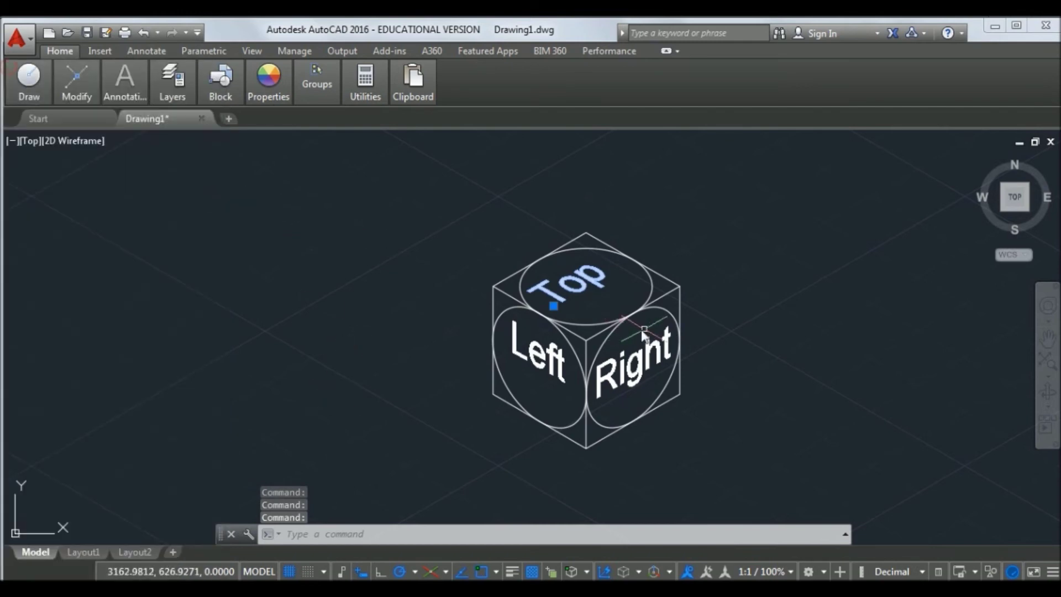
{"action": "left_click", "coordinate": [554, 307]}
{"action": "left_click", "coordinate": [569, 306]}
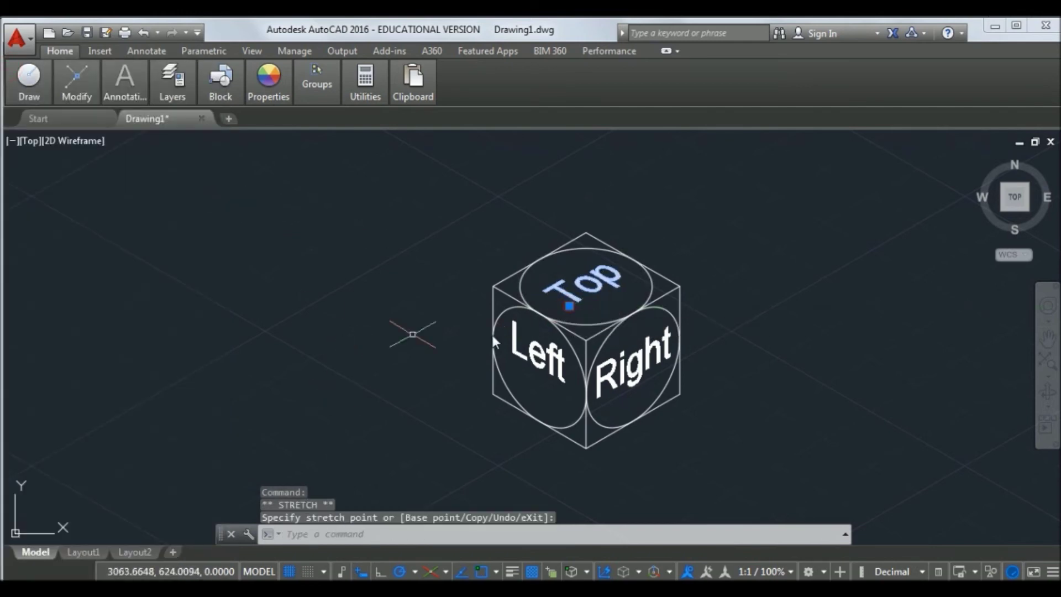